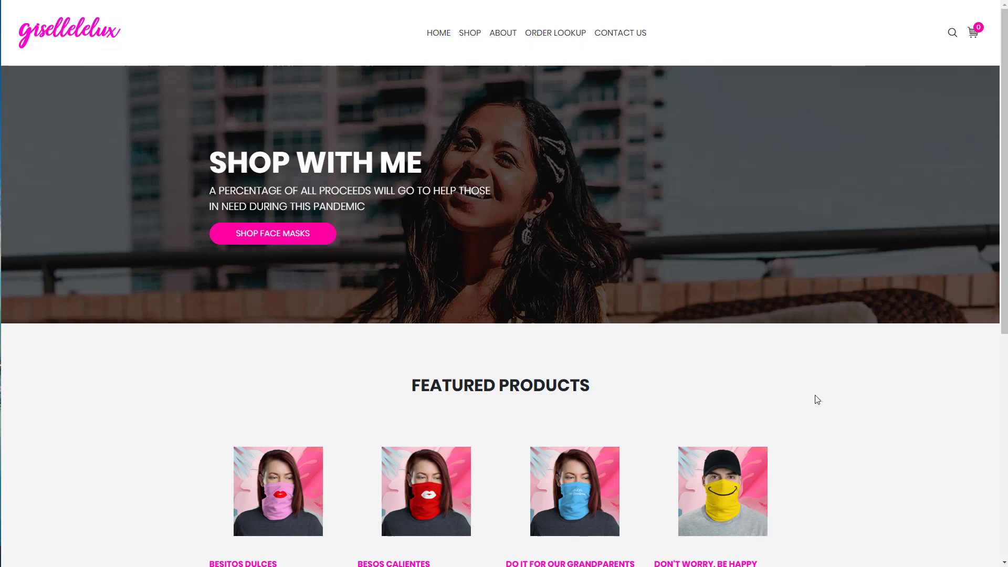
Scroll down and back up past the featured $19.99 face masks on the storefront home page.
scroll(821, 409, down, 2)
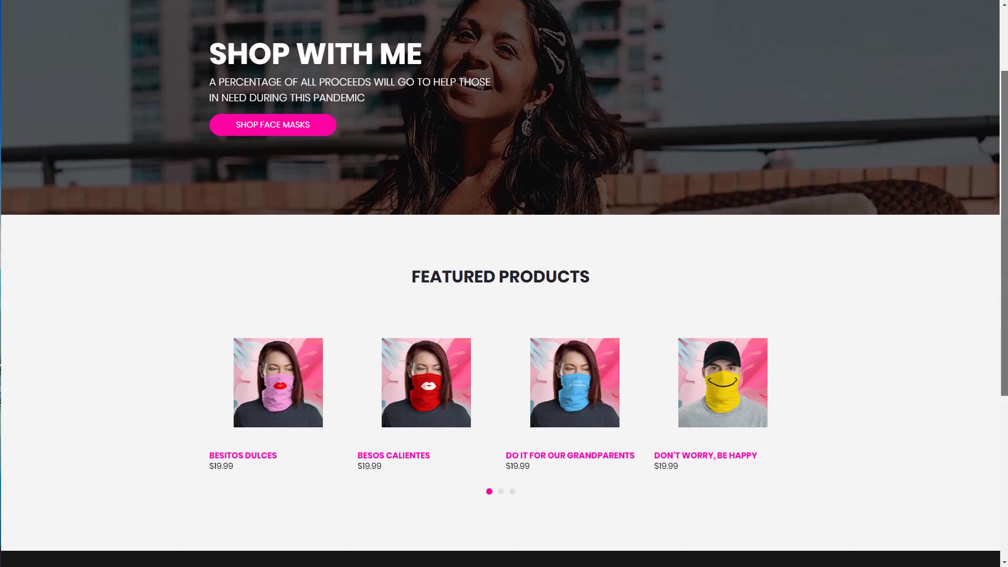
scroll(1006, 273, up, 3)
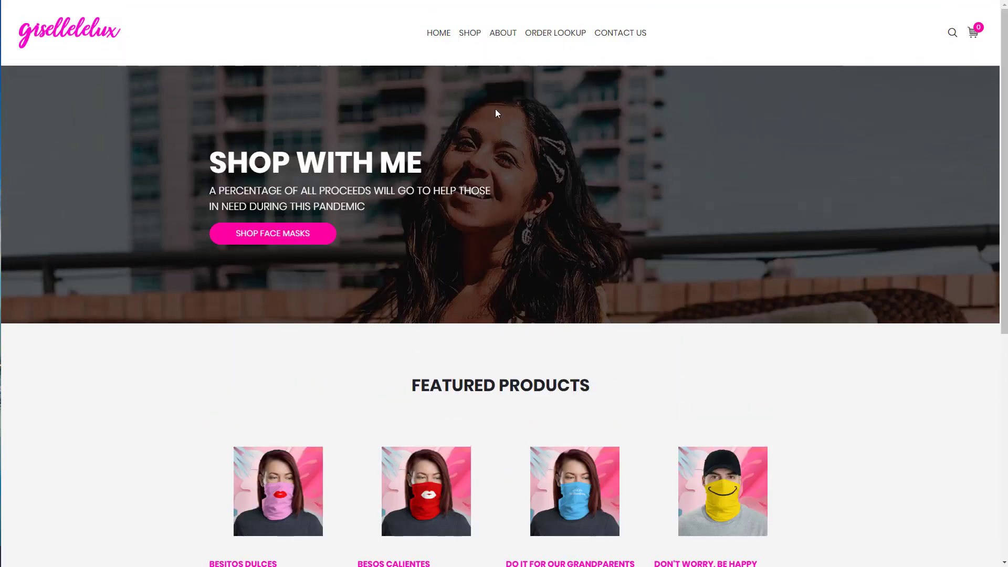
Go to the SHOP page and scroll through all its face mask products.
click(472, 34)
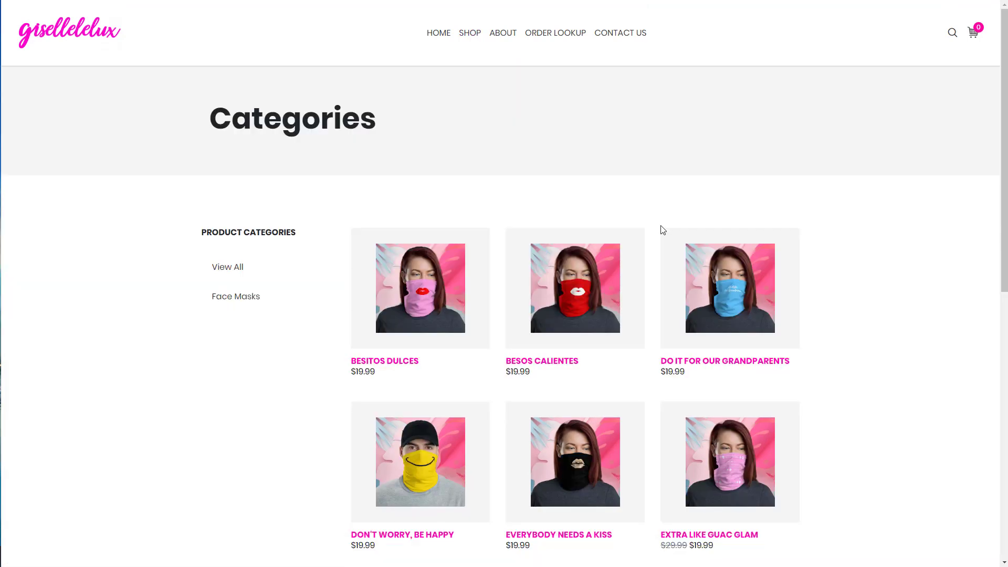
drag(1005, 137, 1002, 185)
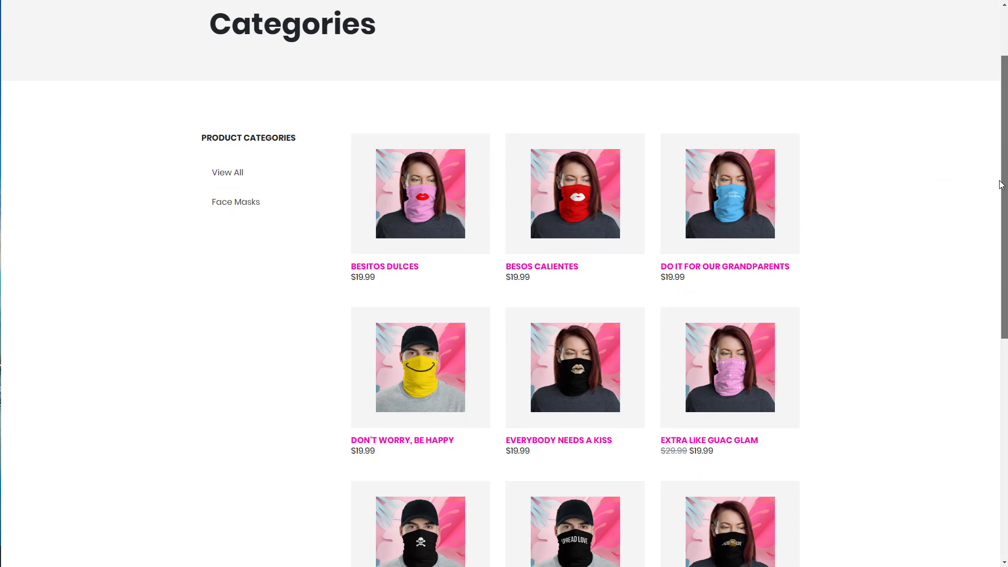
drag(1001, 185, 994, 230)
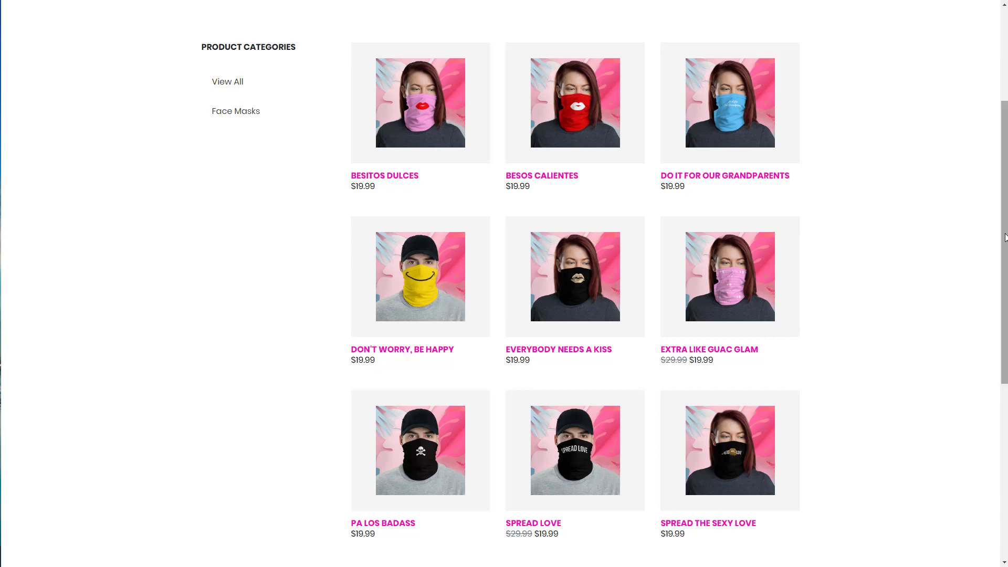
drag(1004, 229, 1006, 131)
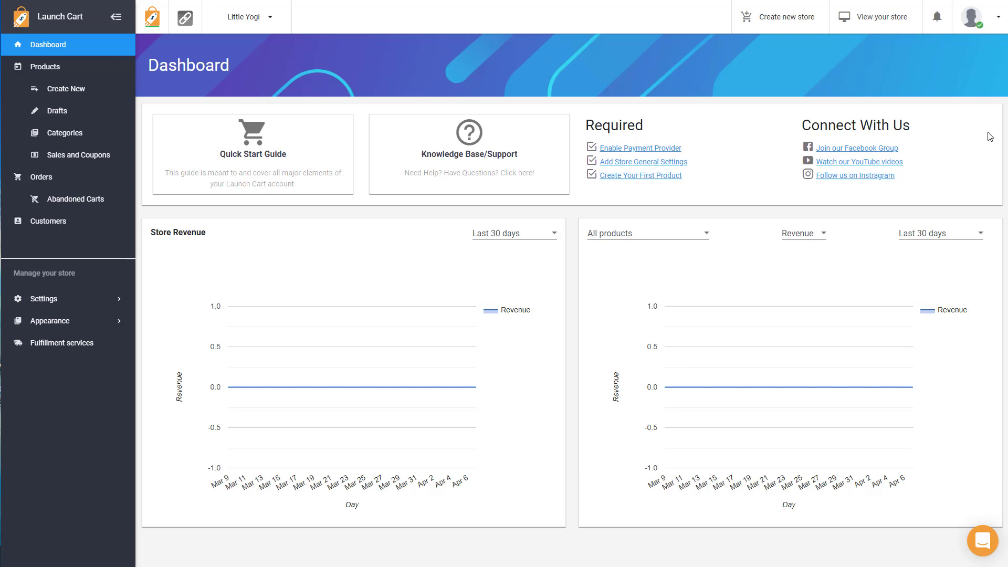
Start a new Print On Demand product and filter the catalog to Accessories > Face masks.
click(78, 90)
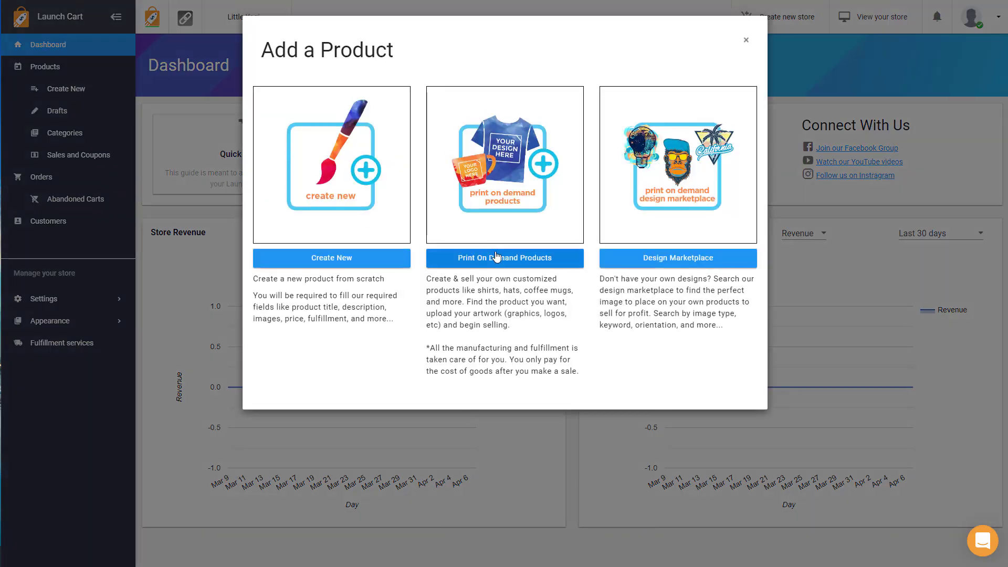
click(503, 264)
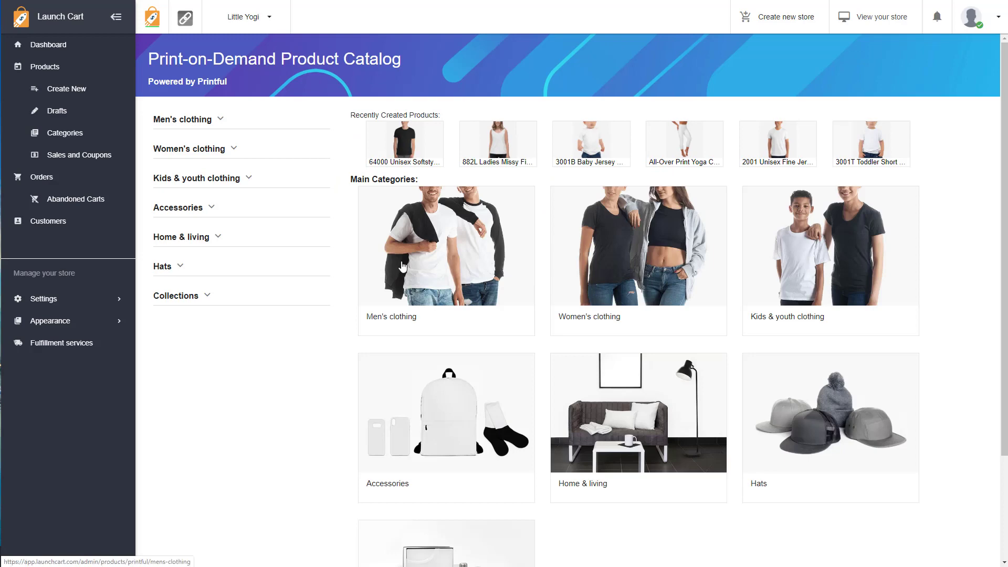
click(199, 210)
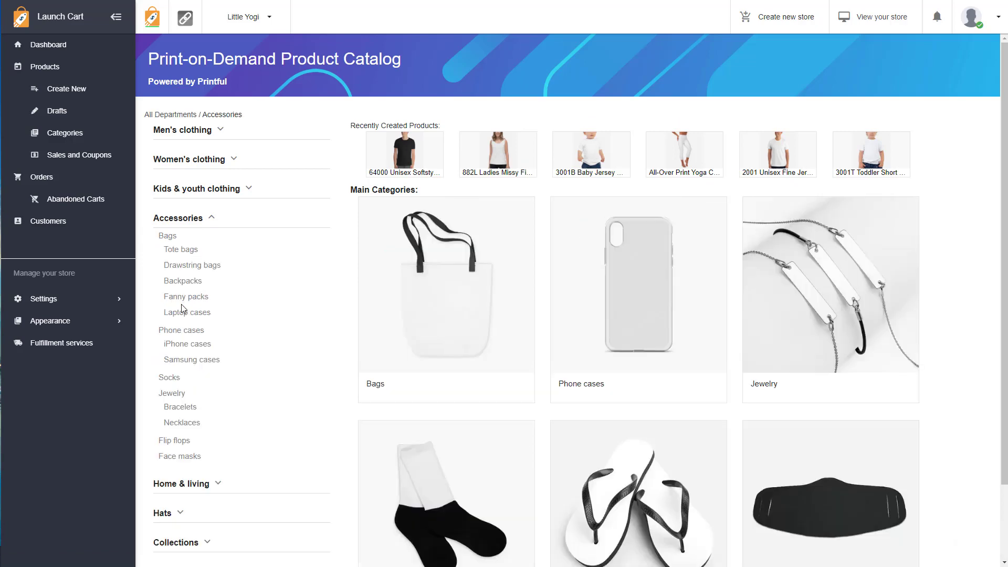
click(194, 459)
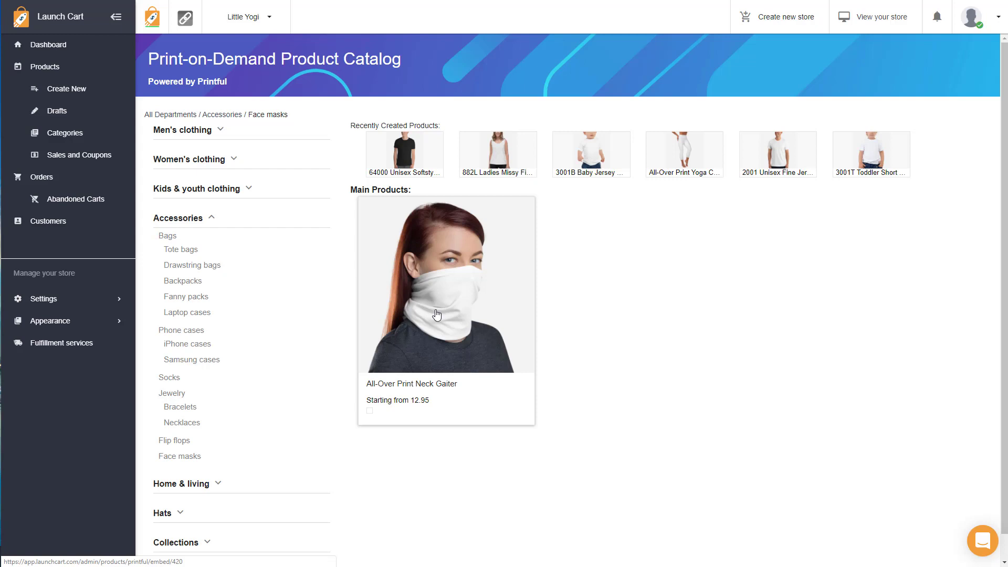
Pick the $12.95 All-Over Print Neck Gaiter to customize.
click(440, 306)
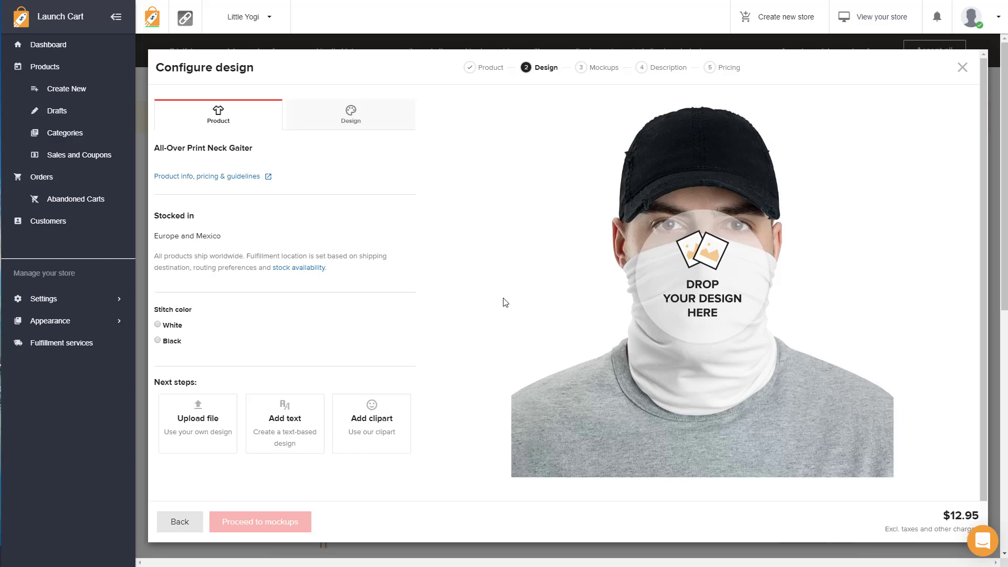
Choose White stitching and bring up the store's file library to pick little-yogu-01.png.
click(166, 324)
click(213, 418)
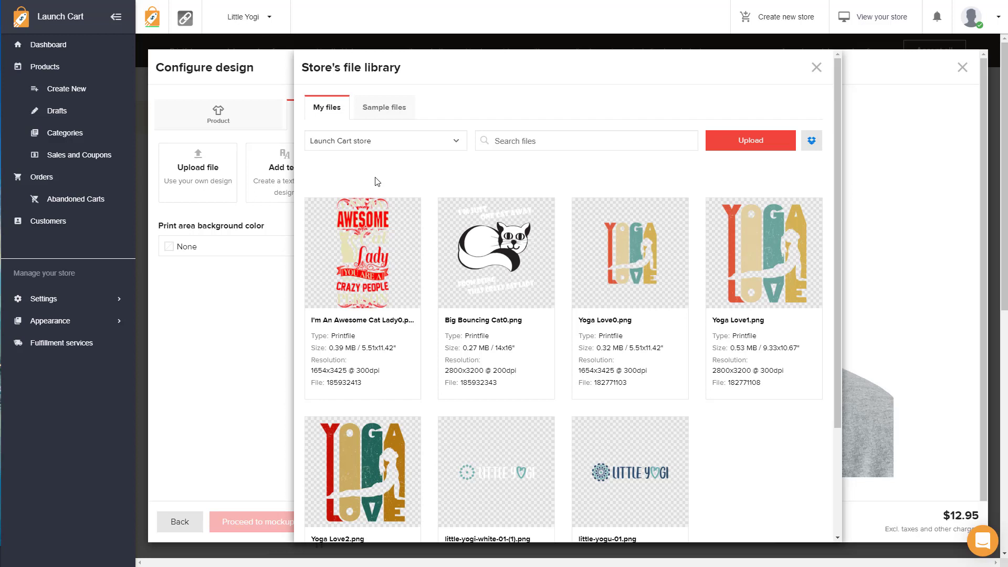
mouse_move(374, 254)
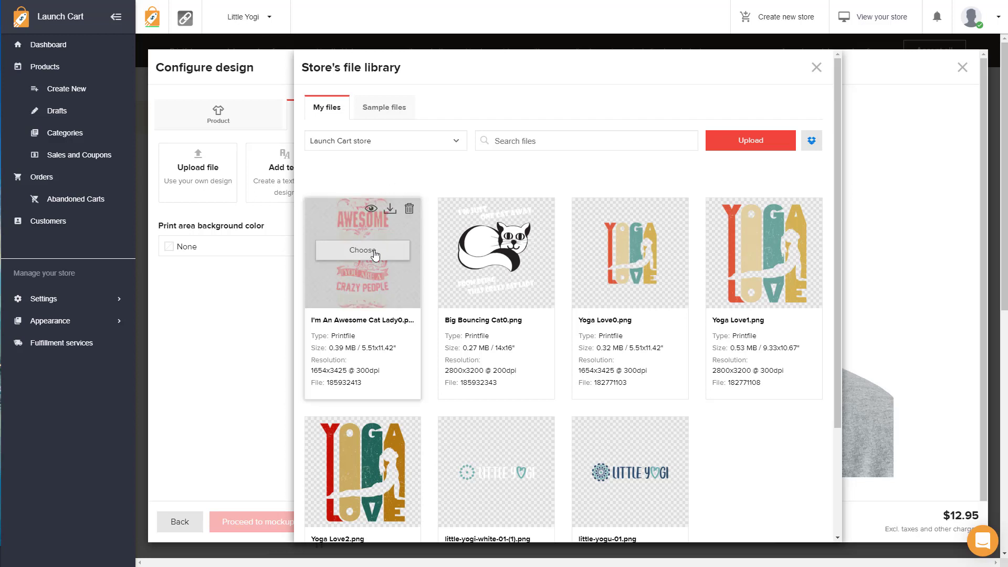
mouse_move(542, 309)
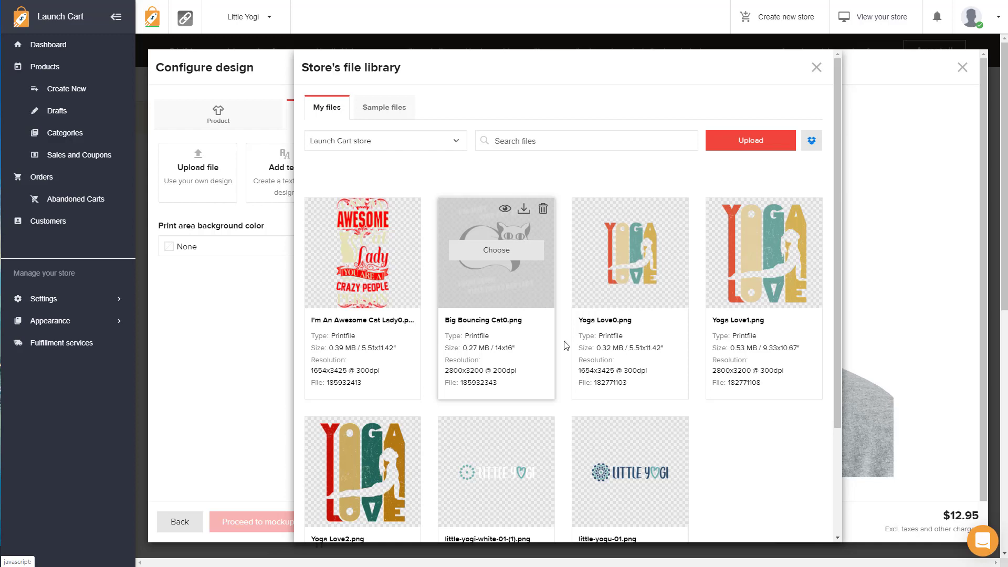
Add little-yogu-01.png and resize it to 17.91 × 6.27, fully inside the print area.
click(646, 476)
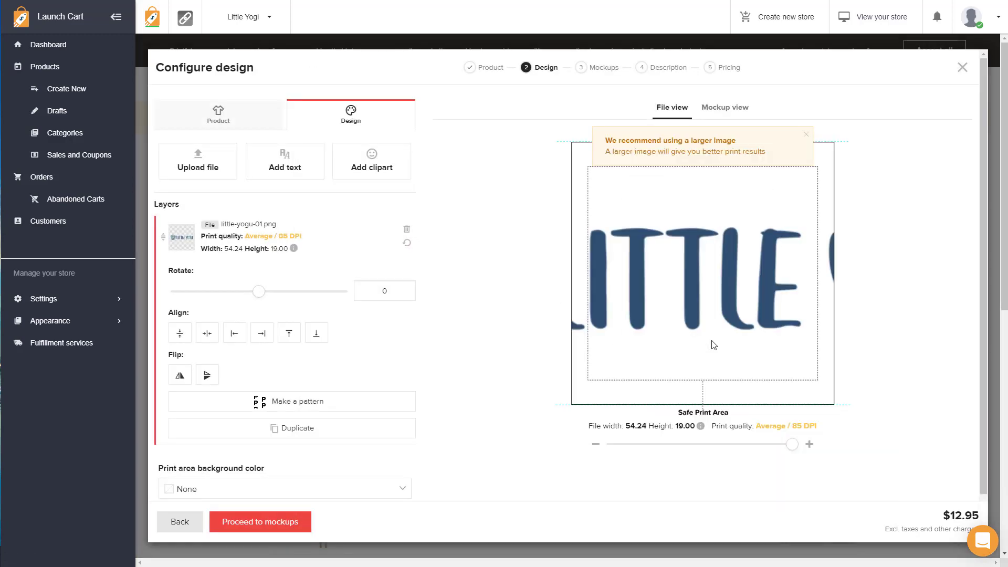
drag(733, 273, 723, 254)
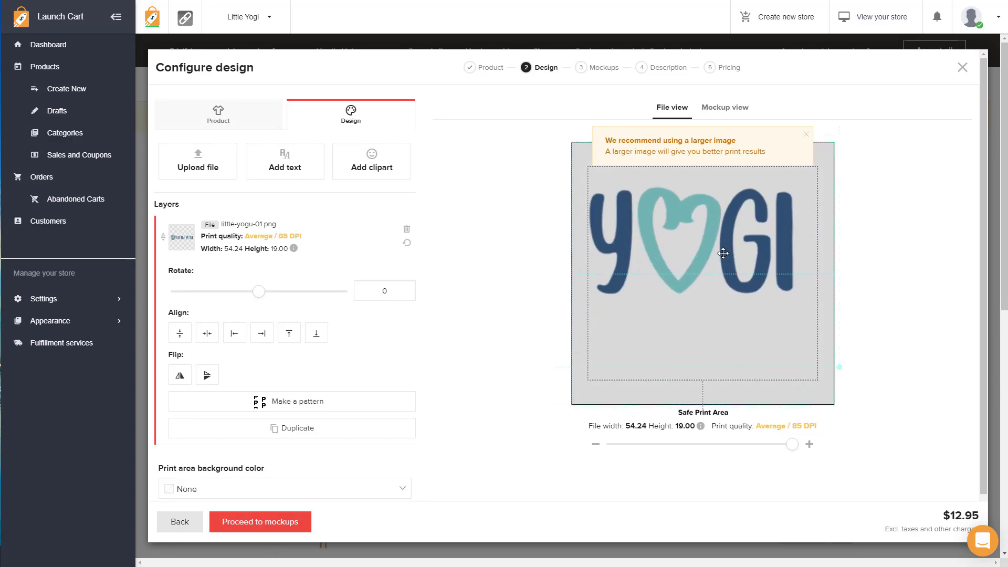
drag(839, 367, 781, 274)
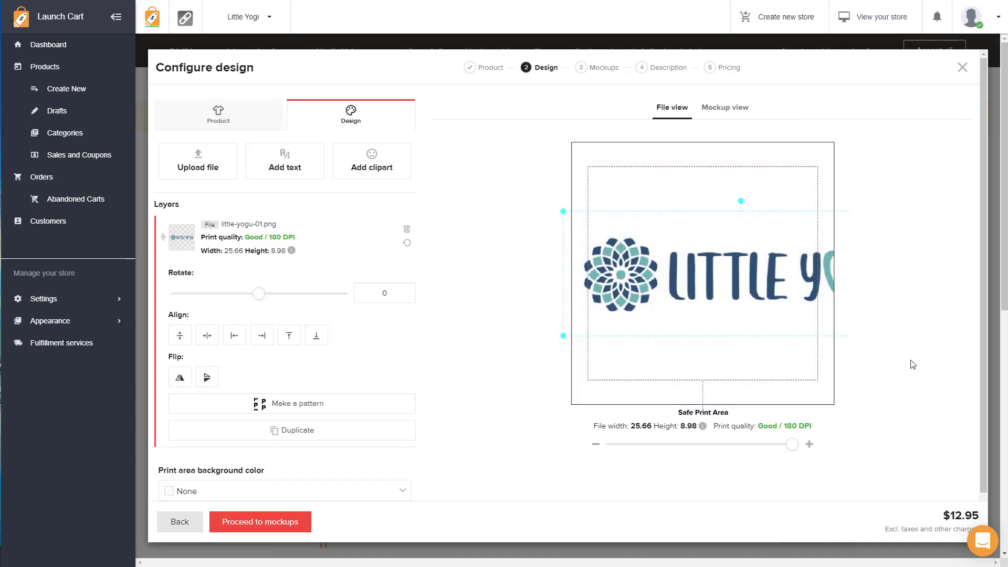
drag(564, 335, 712, 282)
drag(712, 283, 671, 281)
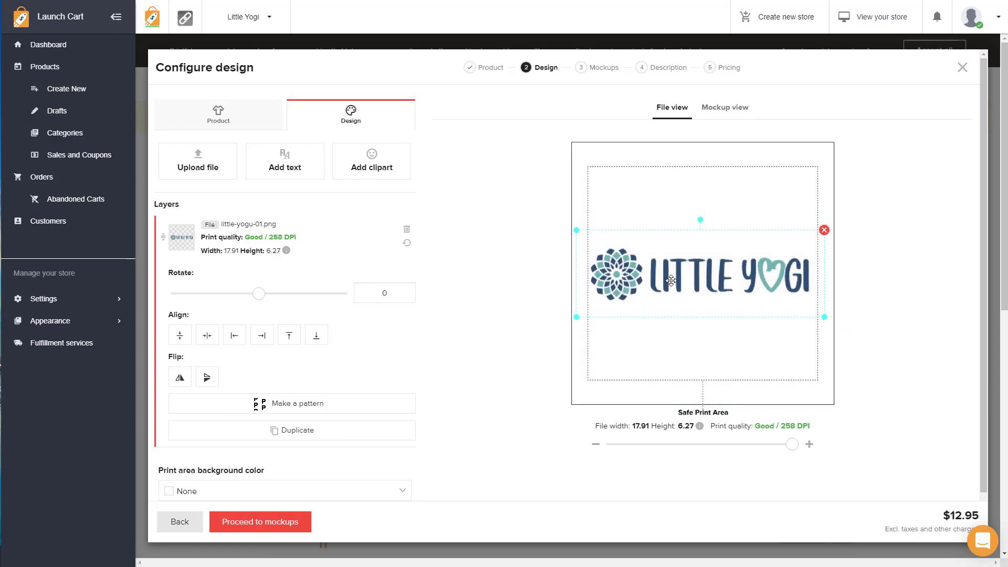
Move the logo up to the top of the print area, checking it on the mockups.
click(722, 109)
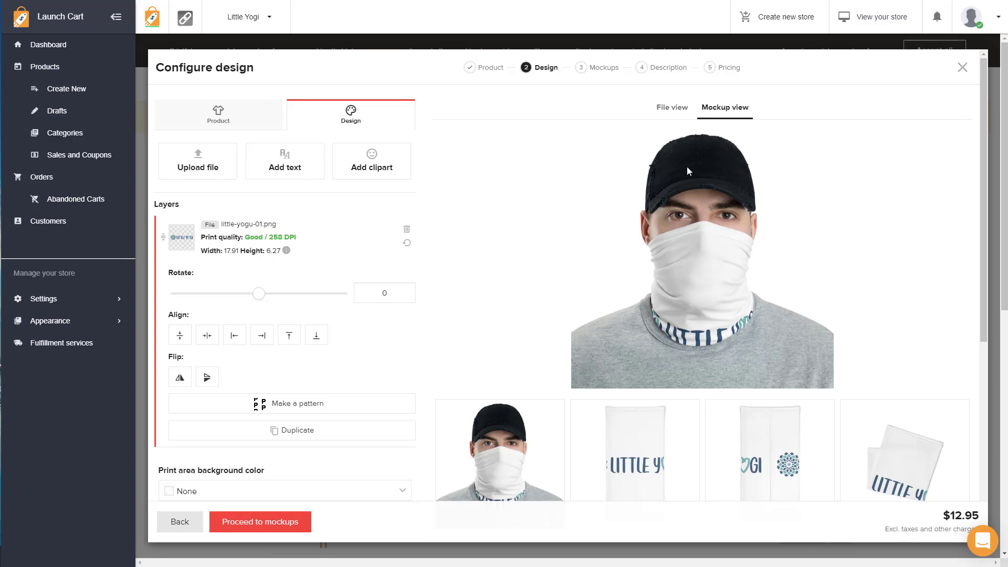
click(673, 107)
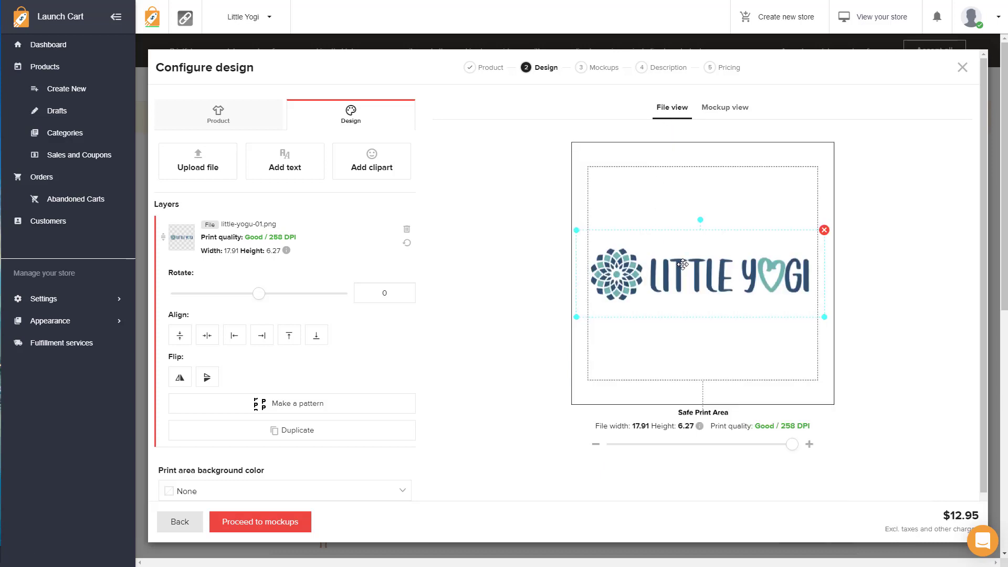
drag(683, 265, 681, 186)
click(700, 108)
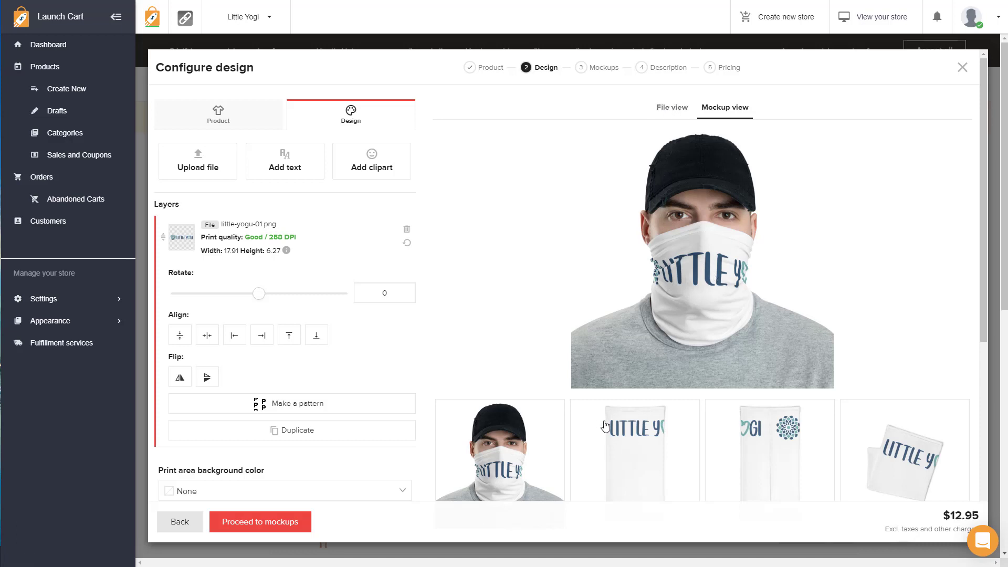
Review the regenerated mockups, then shrink the logo to 9.23 × 3.23.
scroll(601, 428, down, 2)
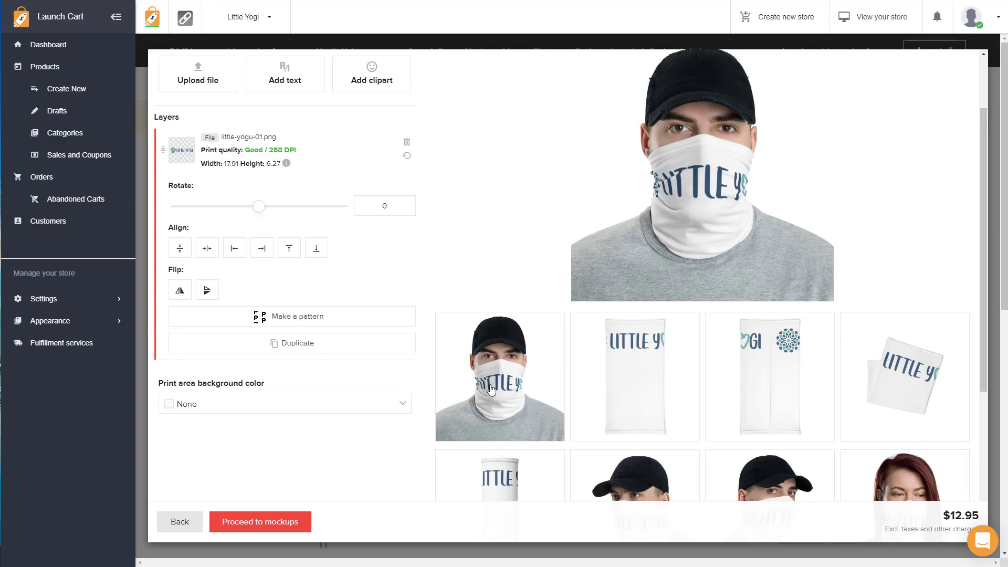
scroll(706, 205, up, 2)
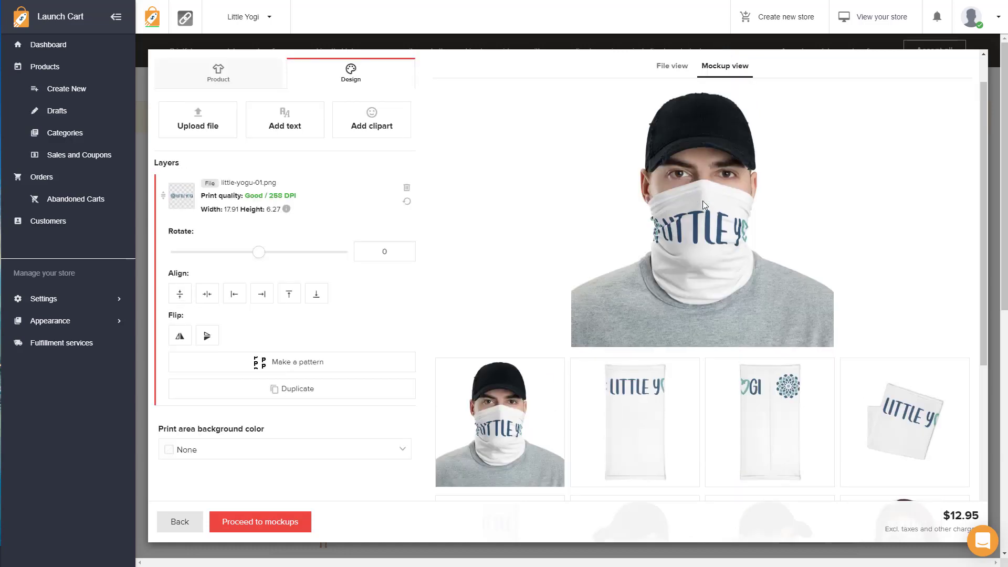
click(671, 107)
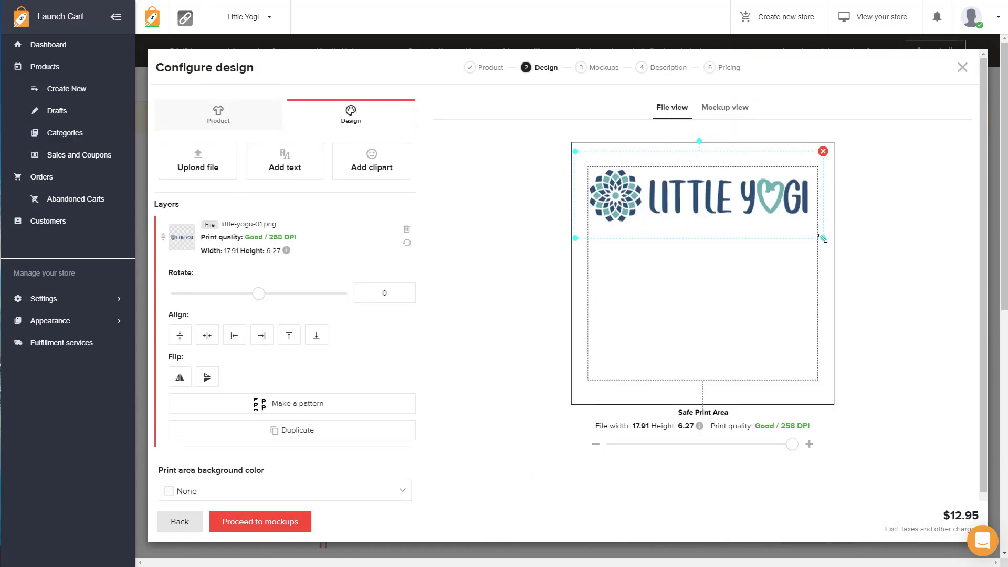
drag(820, 234, 751, 225)
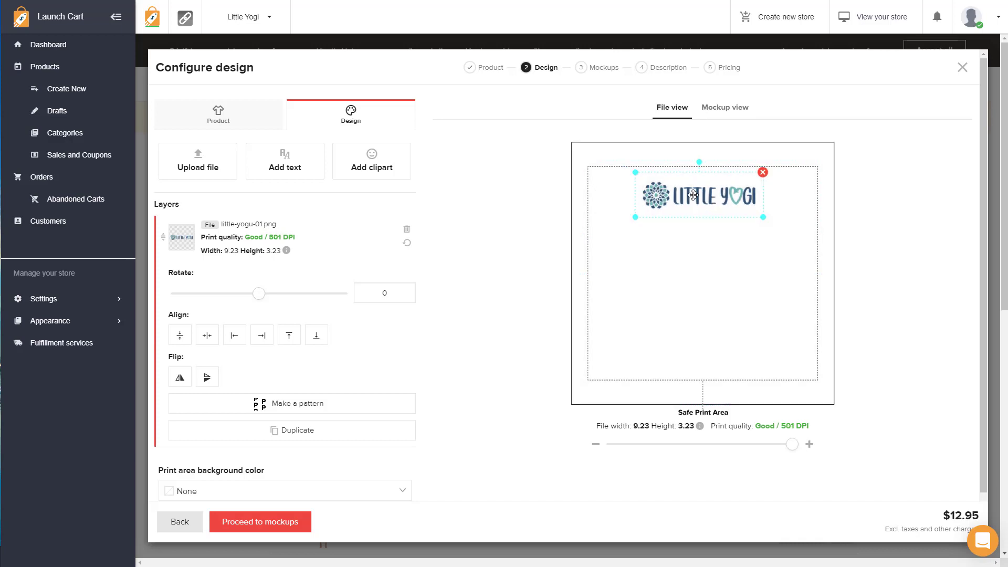
Check the smaller logo on the mockups, then nudge it slightly down and right to center it.
click(728, 109)
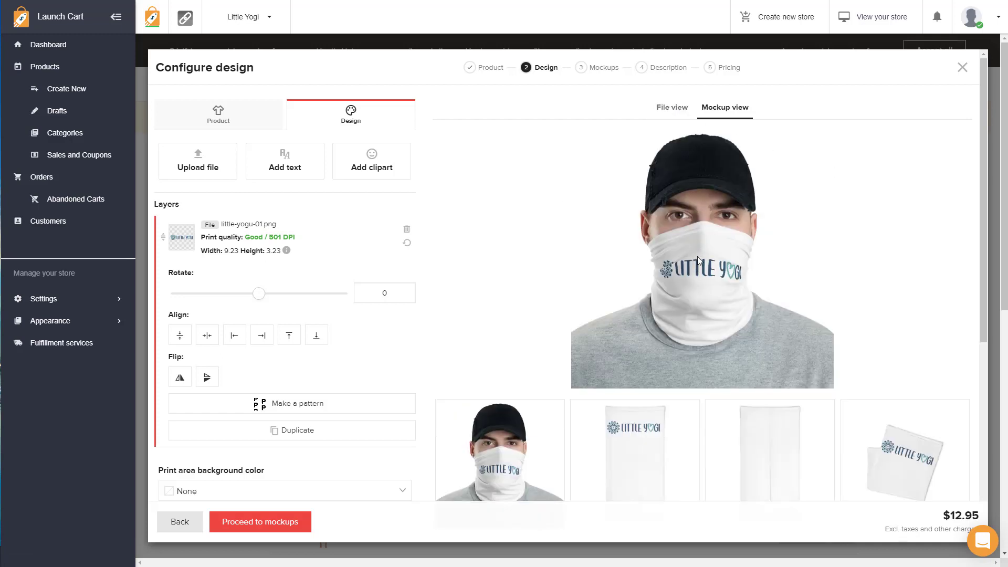
click(670, 112)
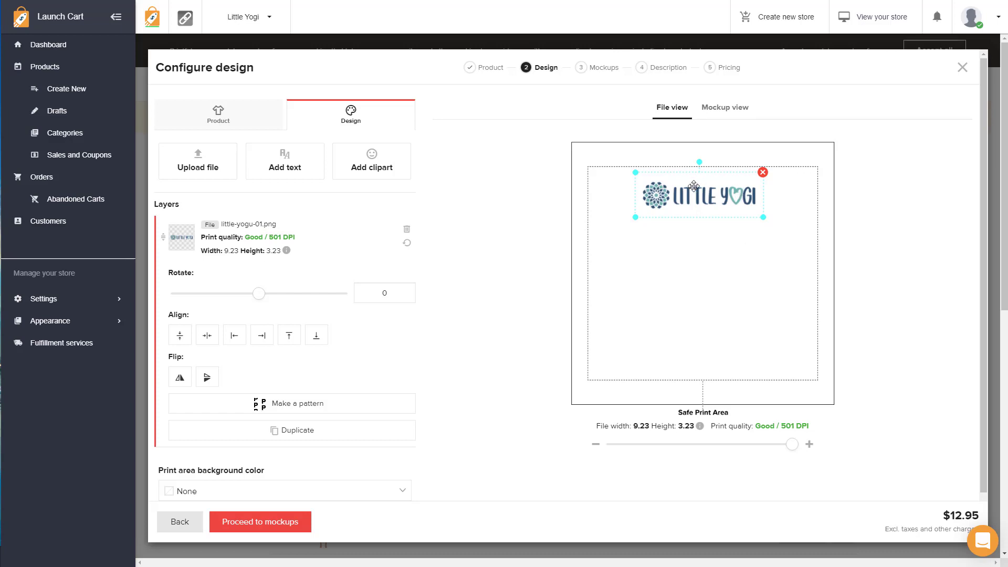
drag(705, 204, 713, 213)
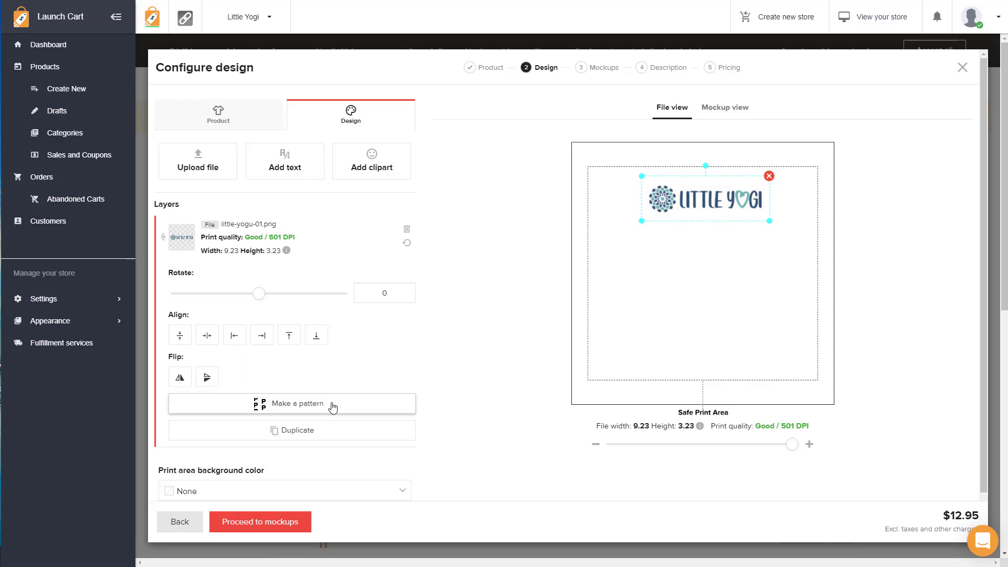
Turn the logo into a tiled repeating pattern and preview it on the gaiter mockups.
click(304, 409)
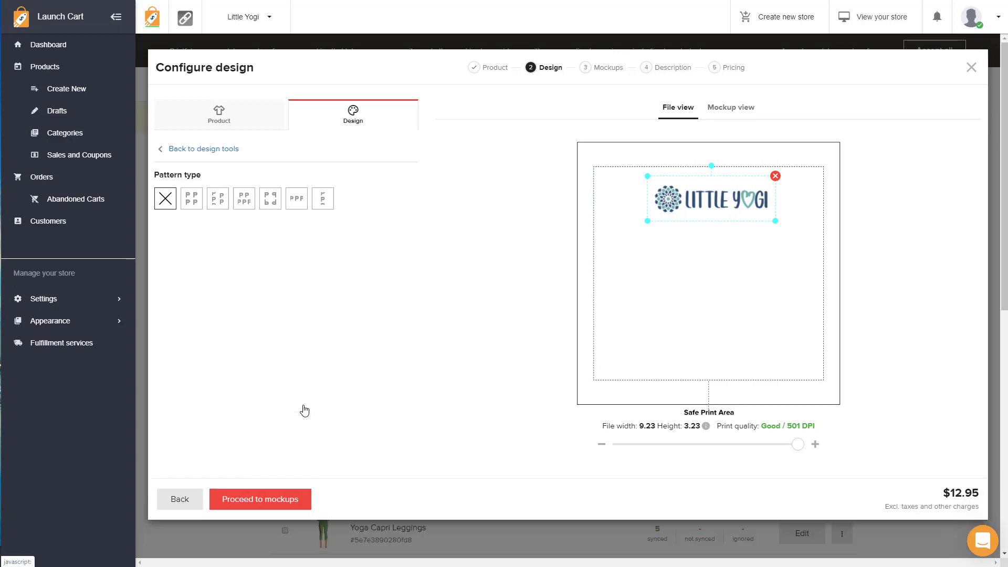
click(193, 200)
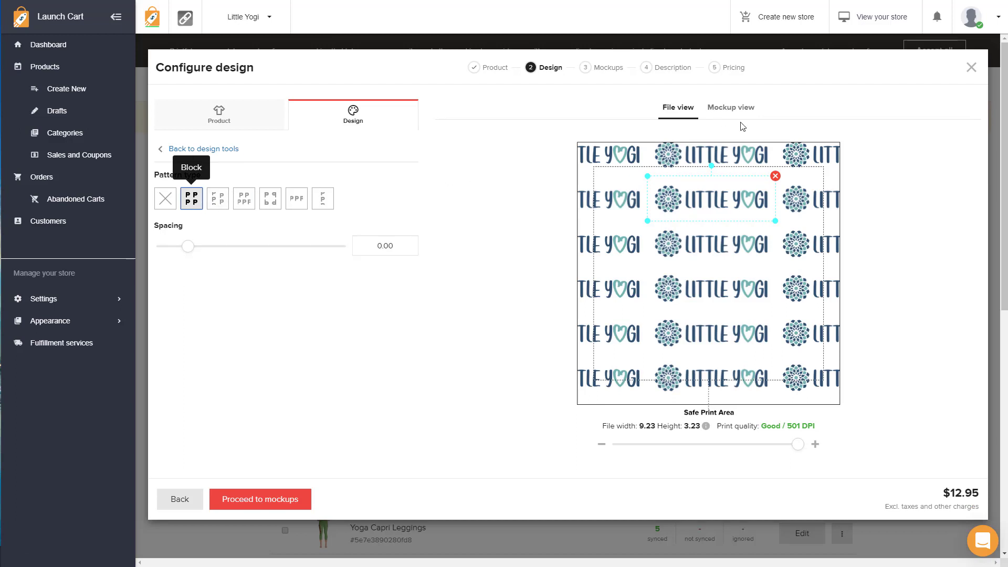
click(731, 107)
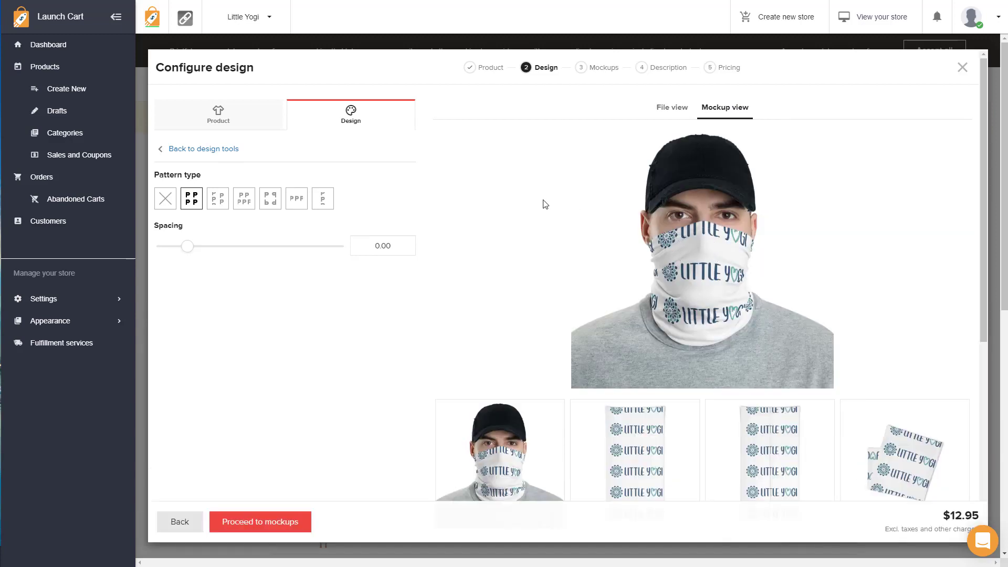
click(660, 111)
Compare the pattern layouts, settle on Brick with -0.15 spacing, and preview the mockups.
click(222, 199)
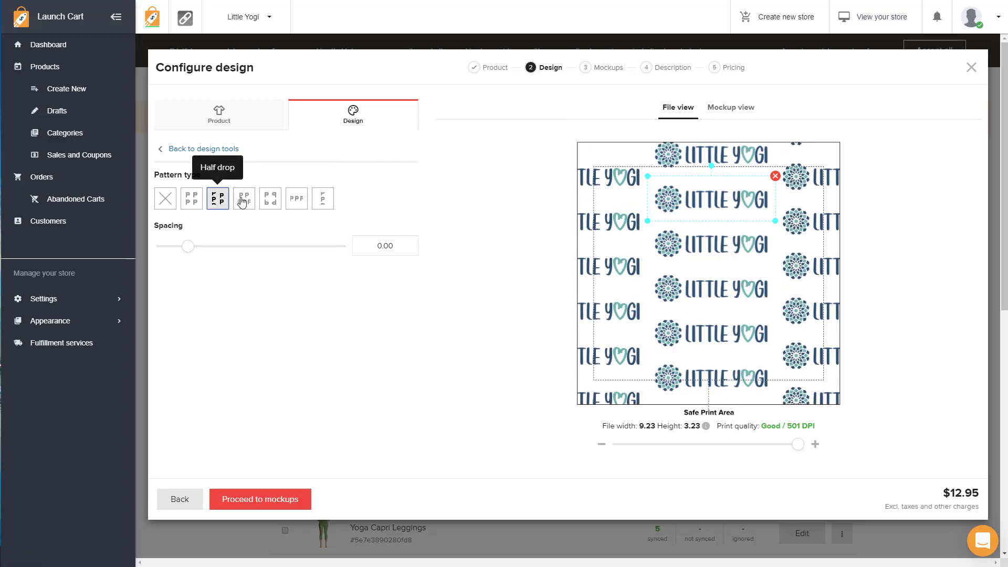
click(243, 200)
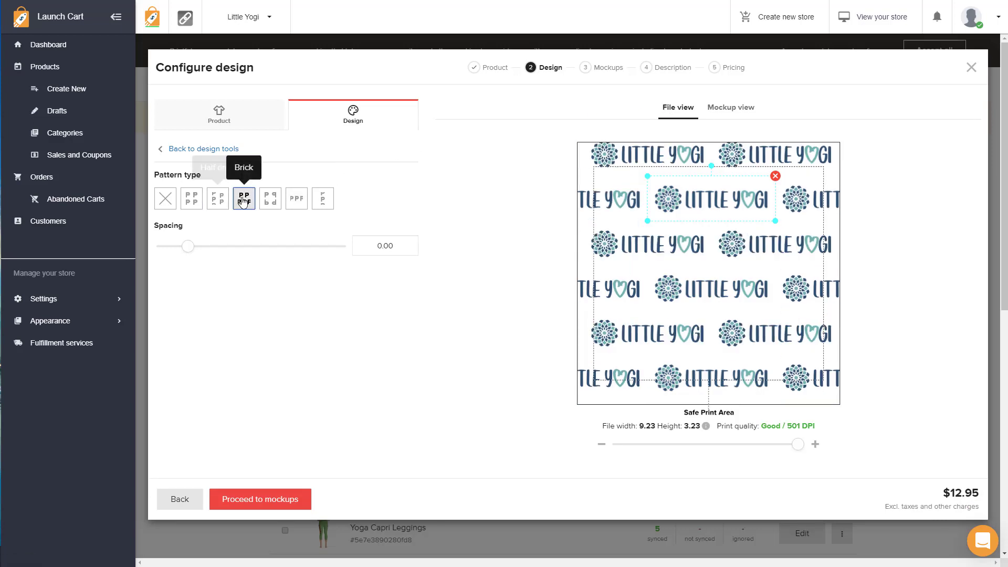
click(270, 202)
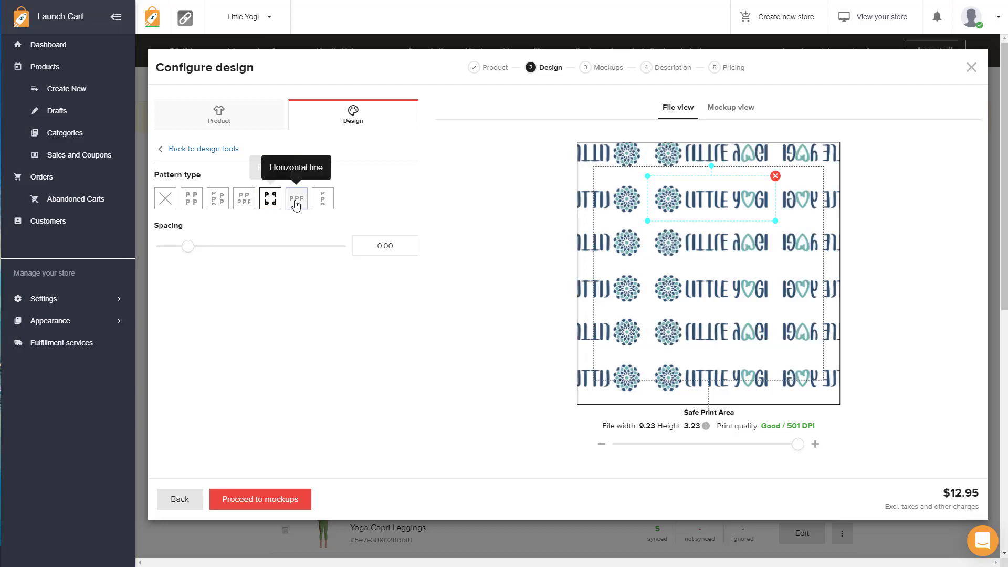
click(294, 202)
click(324, 202)
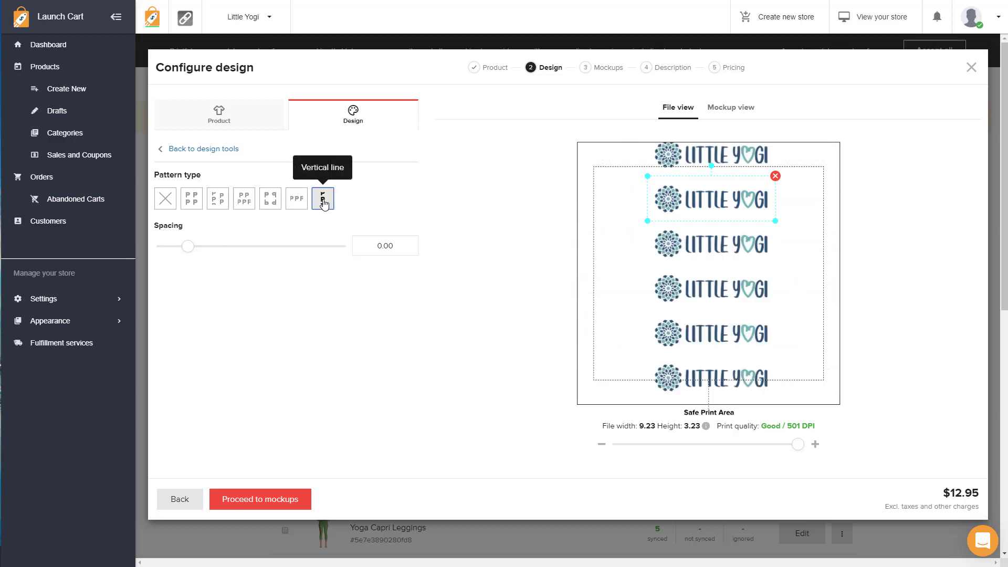
click(255, 205)
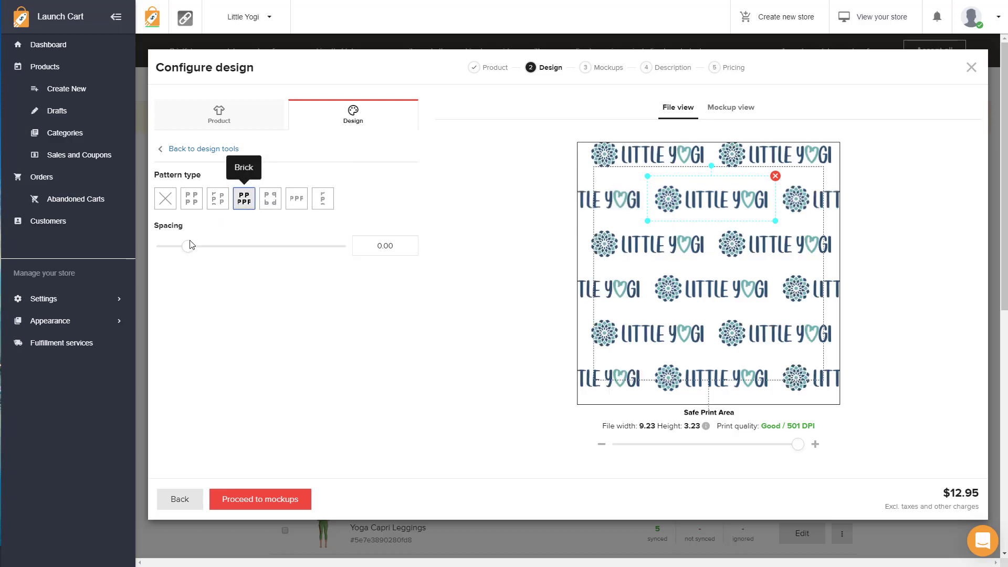
mouse_move(189, 246)
mouse_down()
mouse_move(235, 247)
mouse_move(170, 249)
mouse_move(180, 249)
mouse_up()
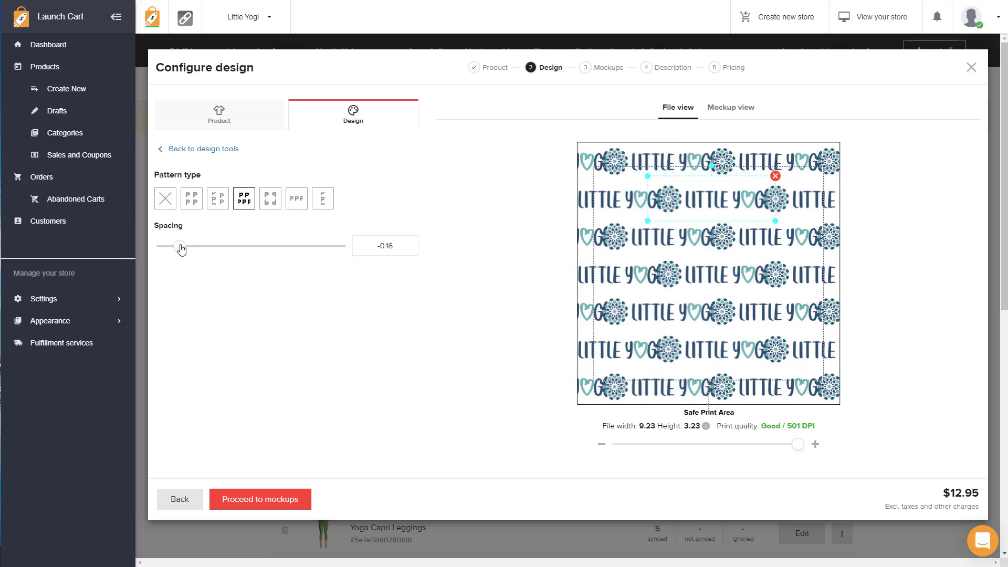
click(735, 110)
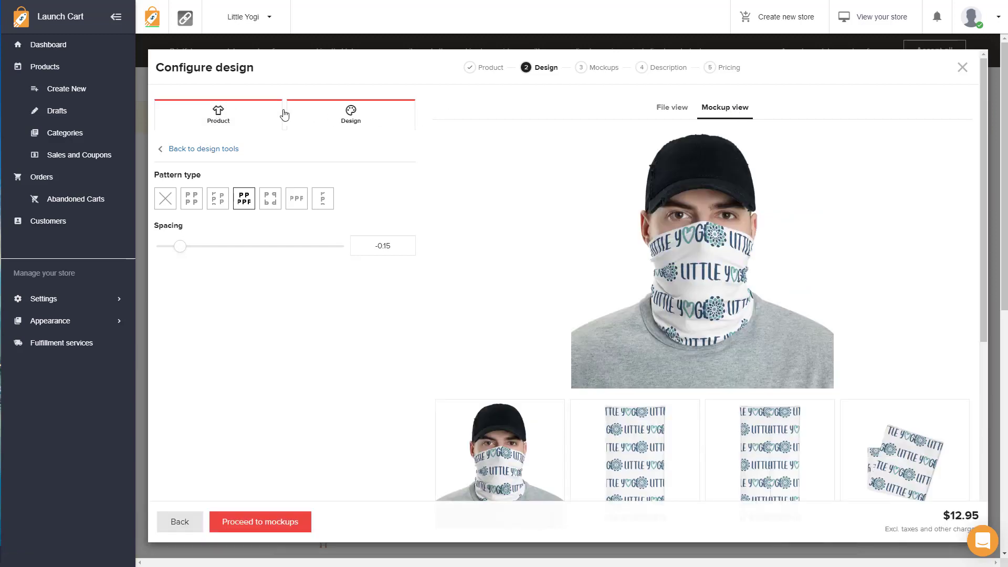
Add the Ice_Cream_Pattern sample file as a new layer filling the gaiter's print area.
click(160, 151)
click(199, 170)
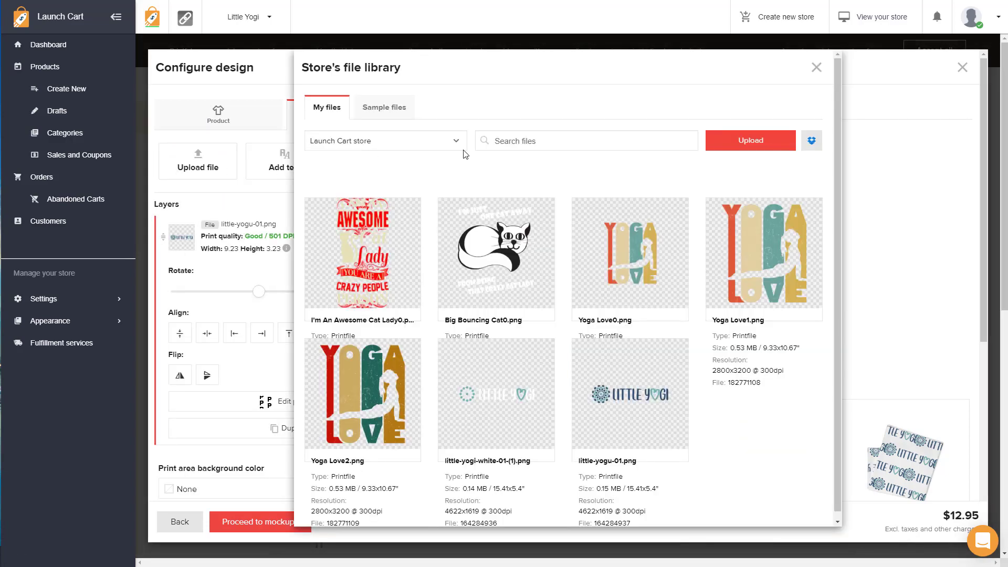
click(389, 115)
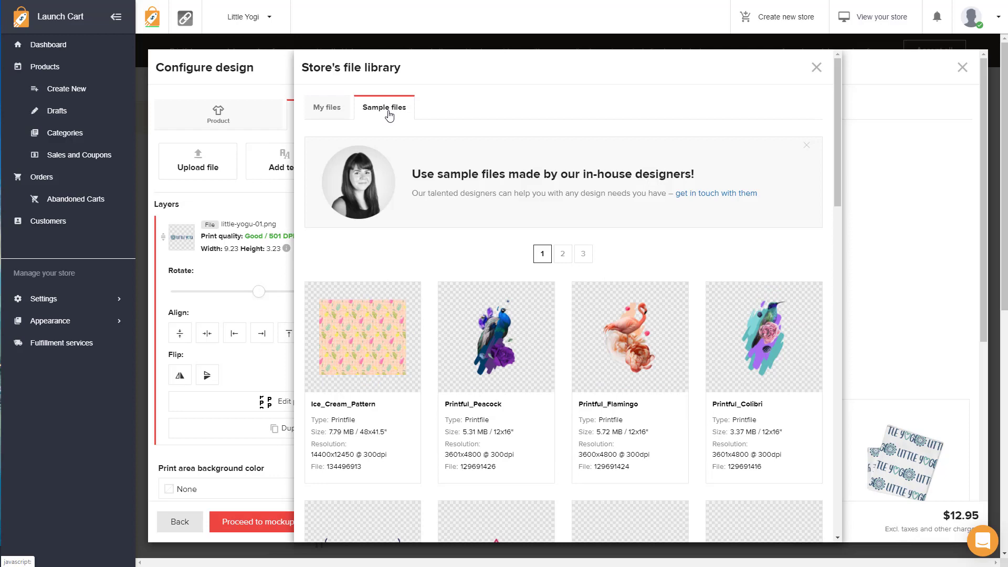
scroll(429, 281, down, 2)
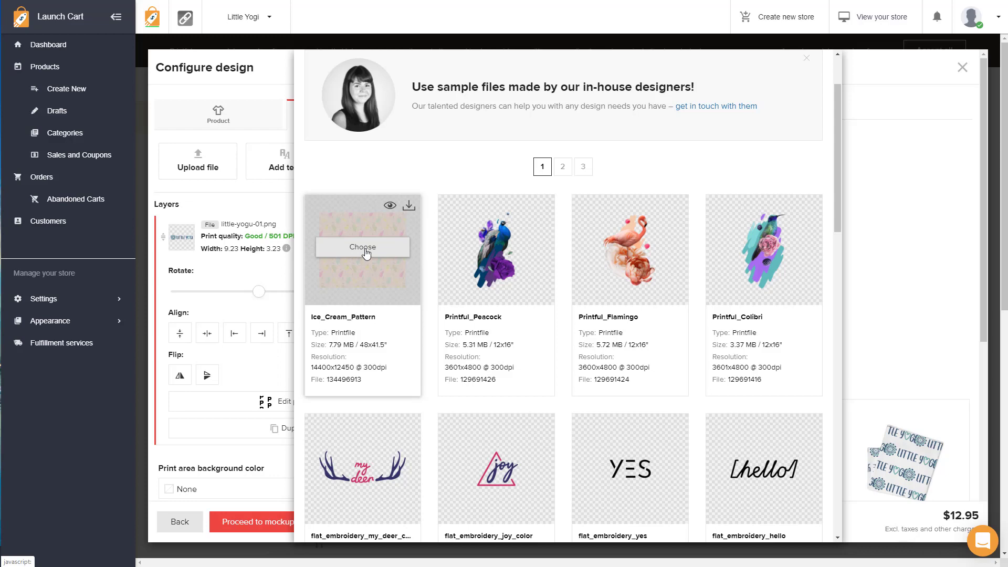
click(362, 255)
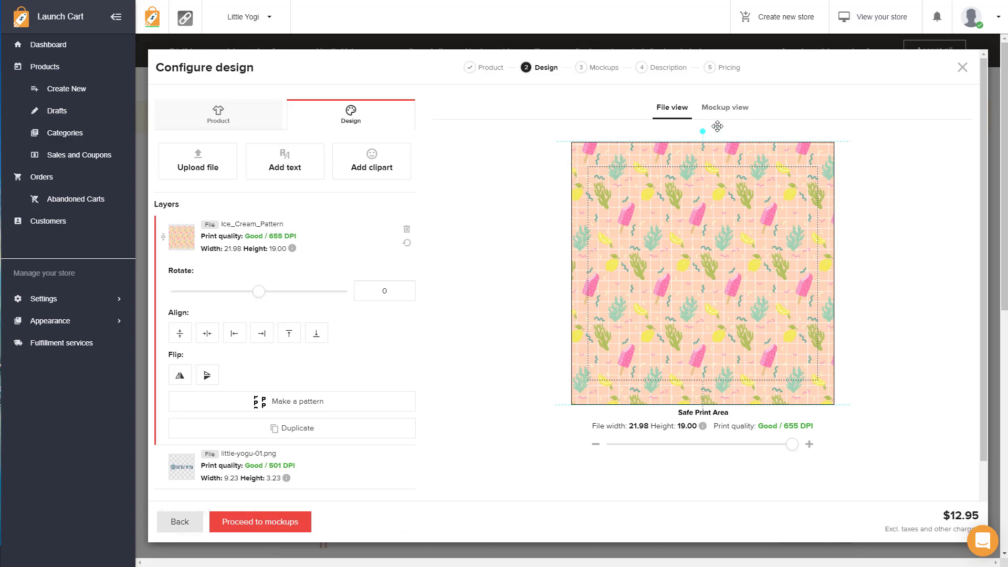
Switch to the mockup view to see the Ice_Cream_Pattern wrapping the neck gaiter.
click(724, 107)
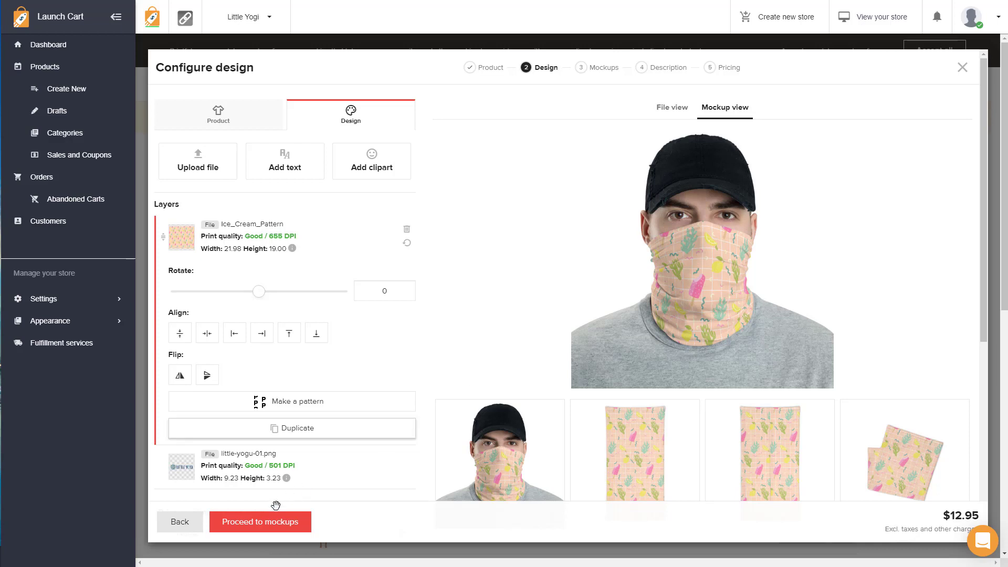
Choose the women's mockups in PNG format and continue to the title step.
click(256, 526)
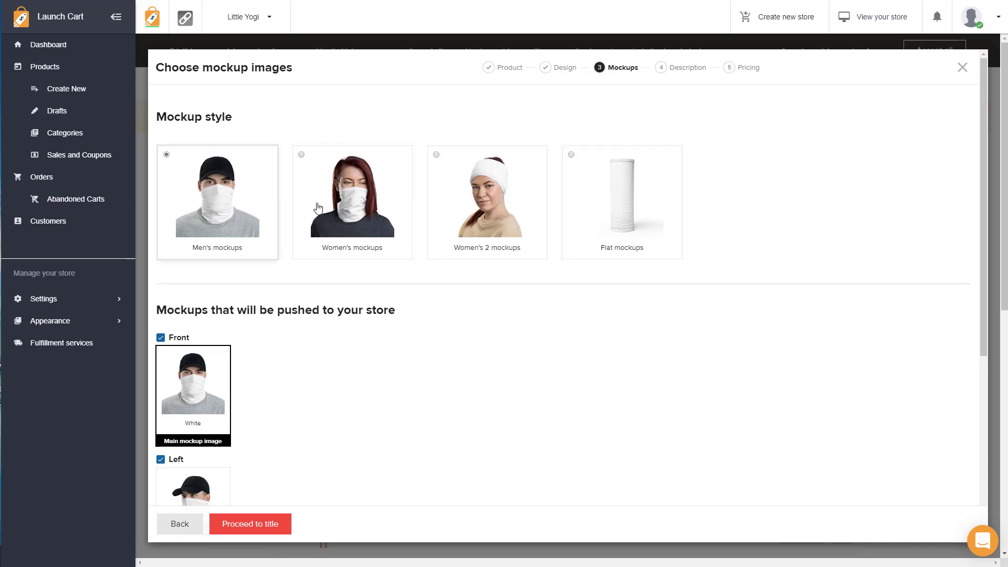
click(326, 227)
scroll(353, 389, down, 5)
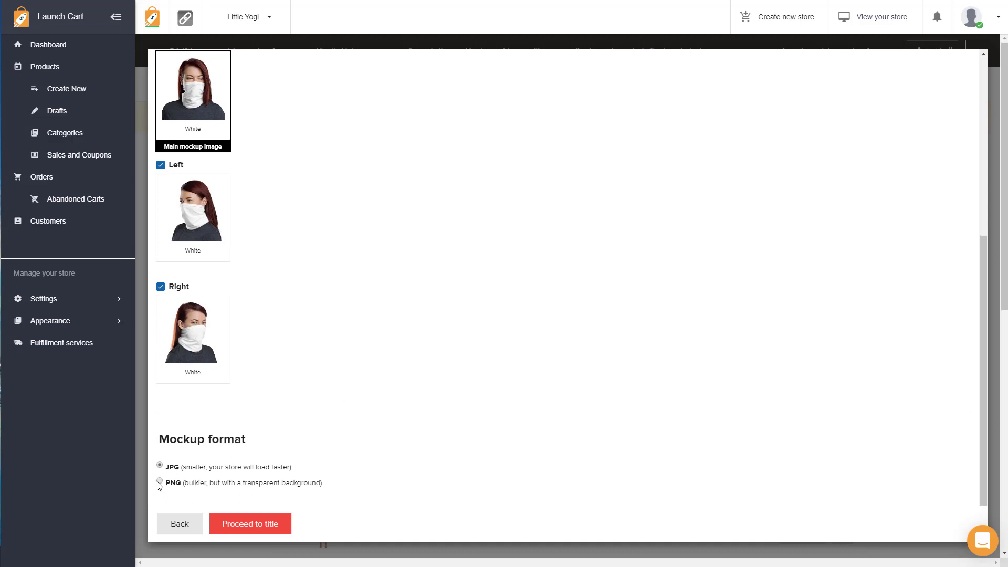
click(160, 482)
click(274, 525)
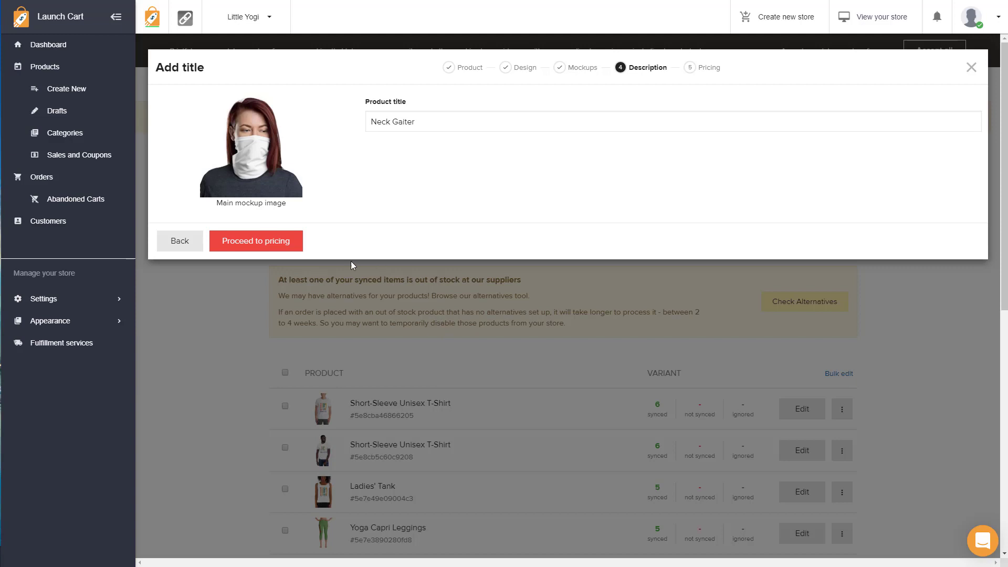
Raise the Neck Gaiter's retail price from $18 to $23 and submit it to the store.
click(245, 246)
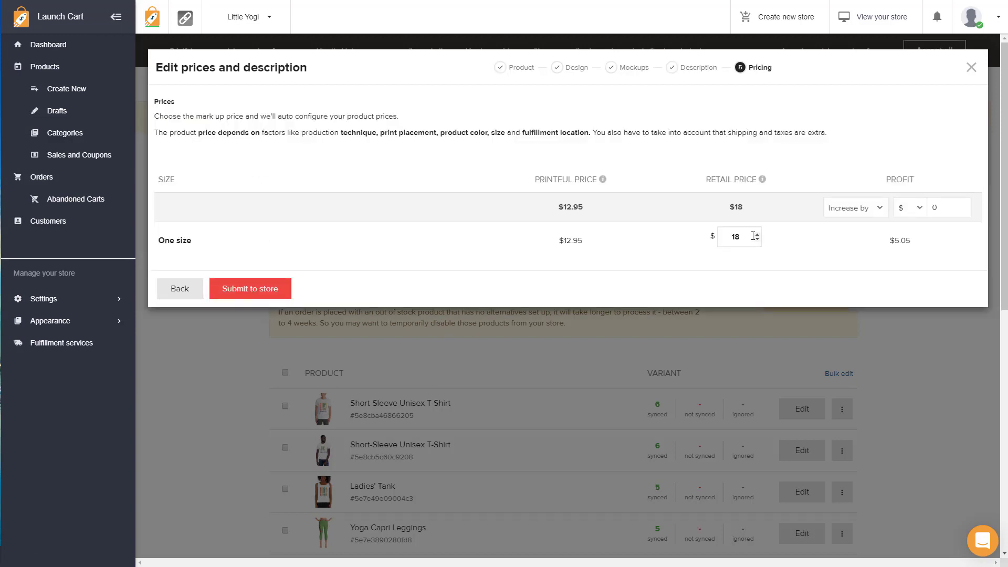
click(758, 235)
click(757, 234)
click(757, 235)
click(757, 234)
click(758, 235)
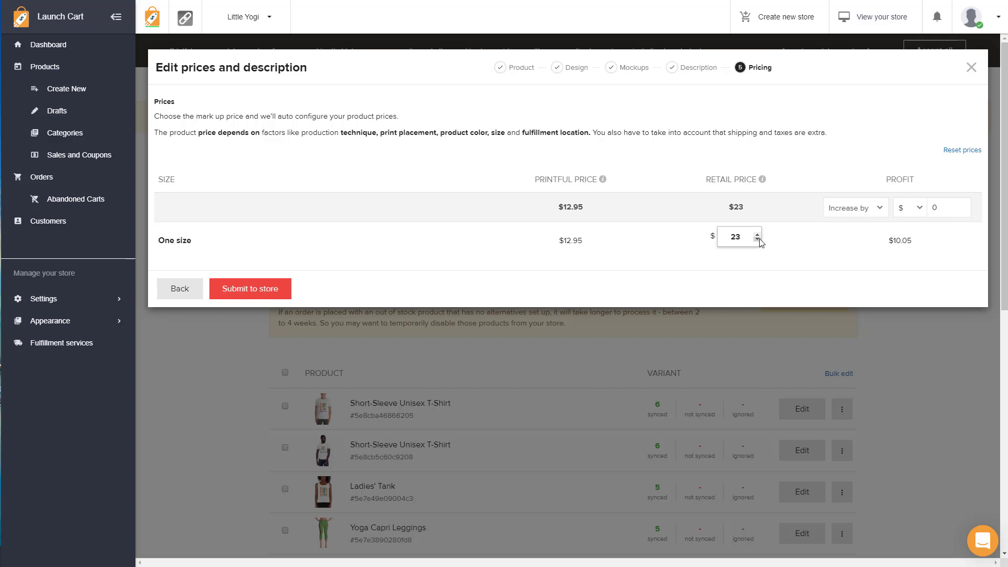
click(257, 296)
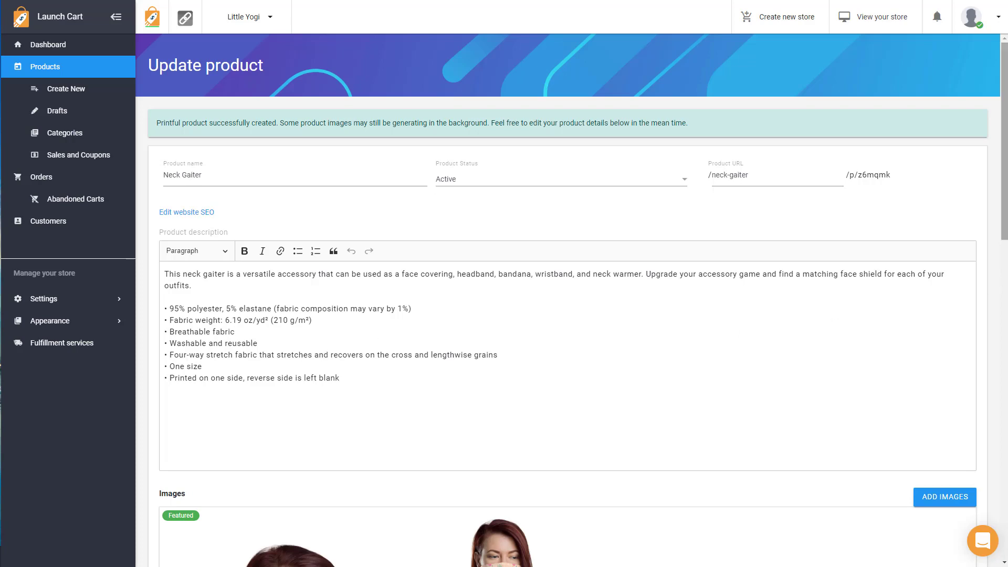
scroll(997, 282, down, 6)
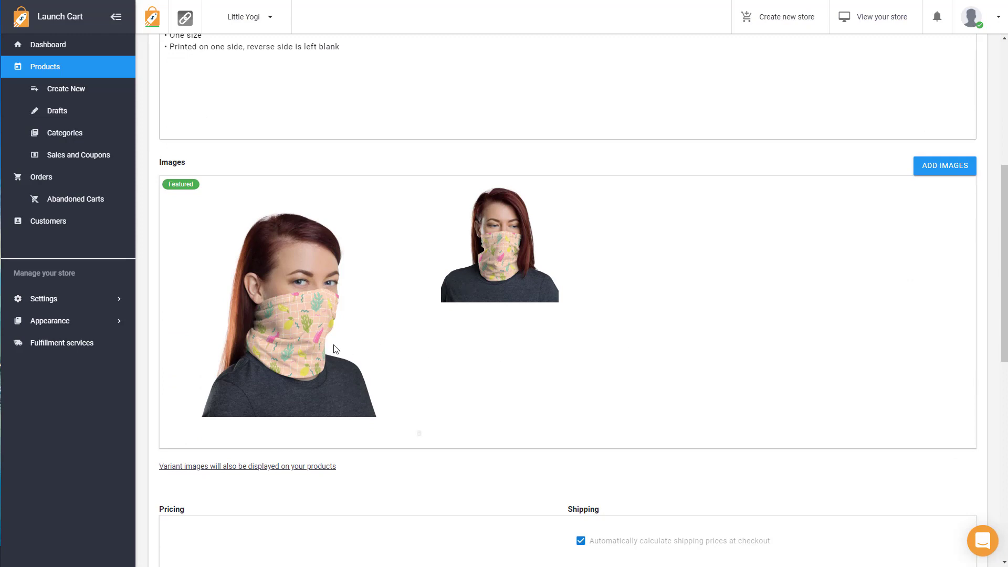
mouse_move(474, 287)
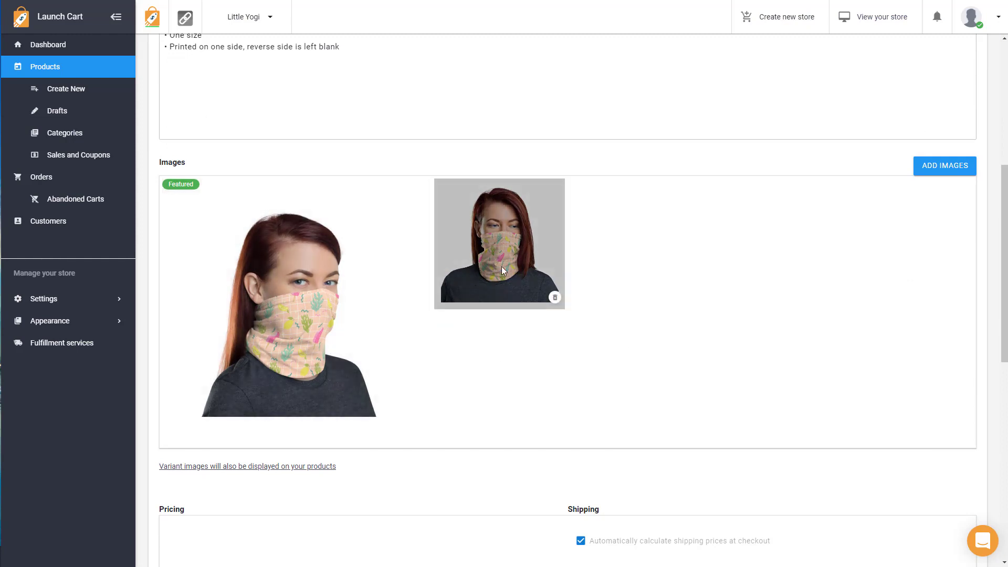
drag(502, 267, 256, 302)
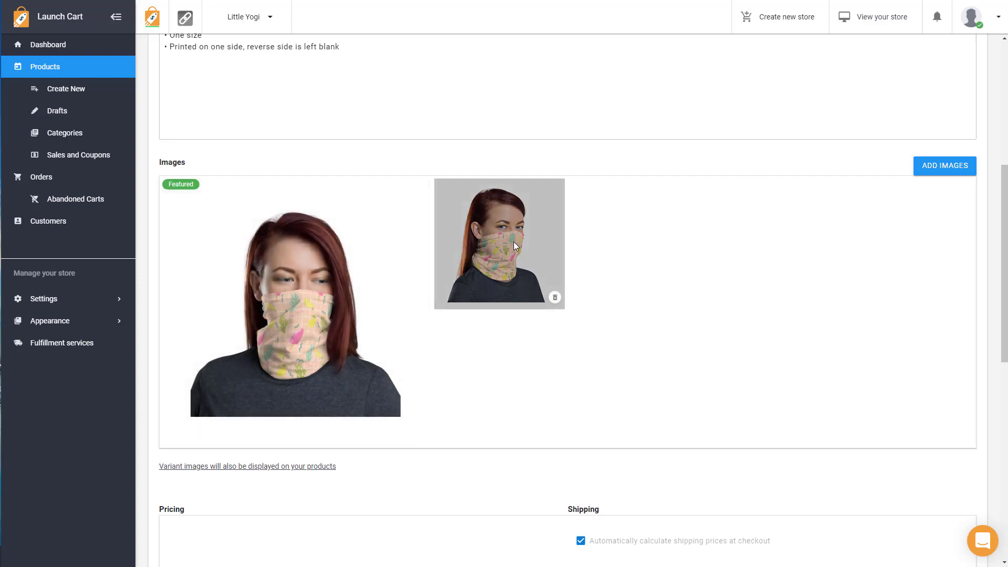
drag(515, 245, 301, 293)
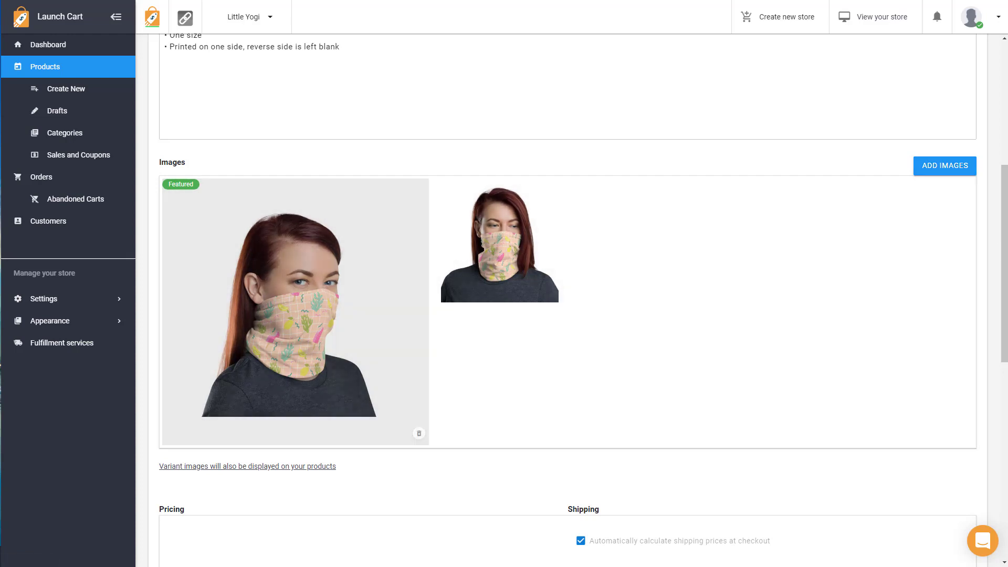
scroll(1004, 262, down, 1)
scroll(1004, 262, down, 3)
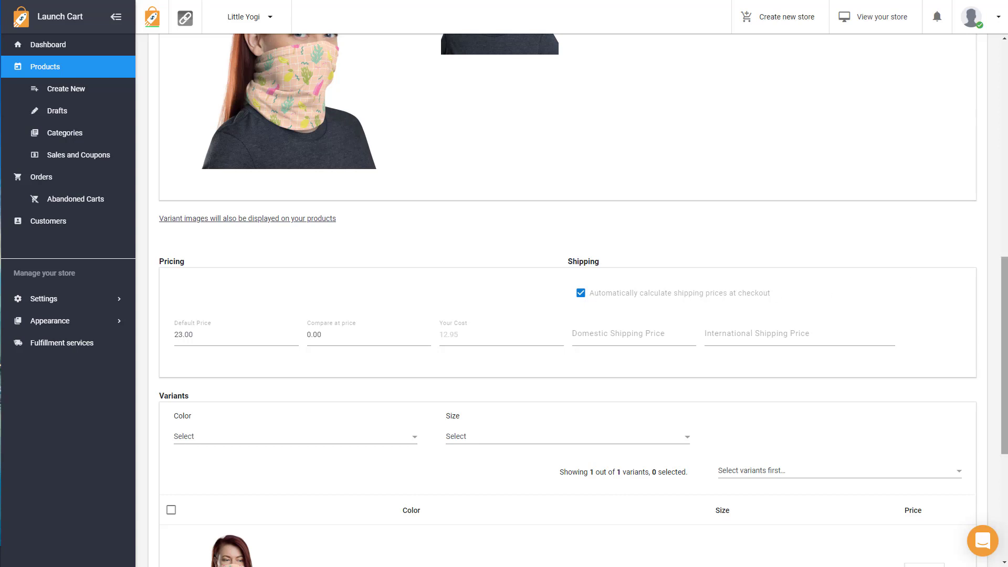
Tick the Apparel, Mens, Womens and Childrens categories for the neck gaiter.
scroll(1006, 318, down, 1)
scroll(1006, 318, down, 4)
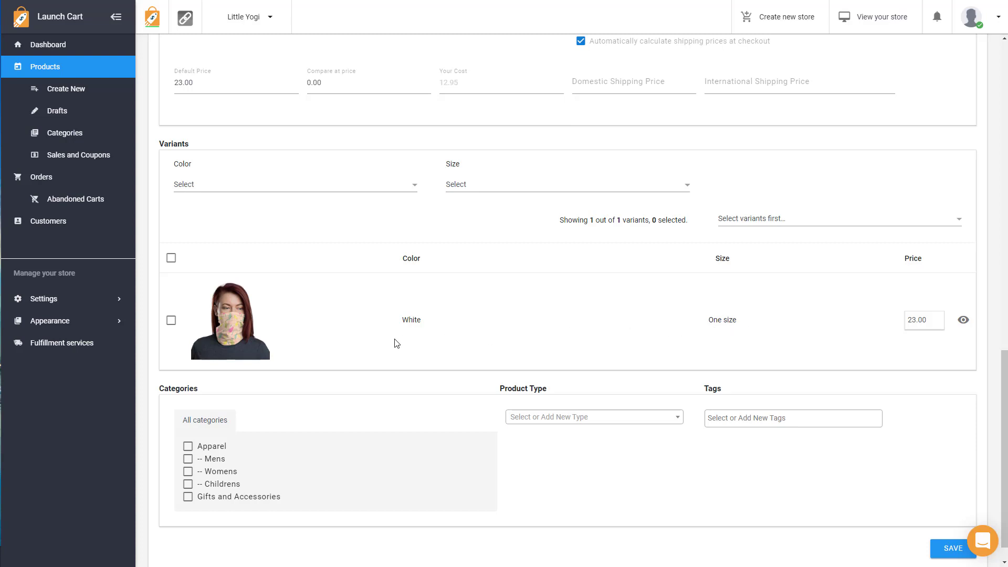
click(188, 486)
click(188, 487)
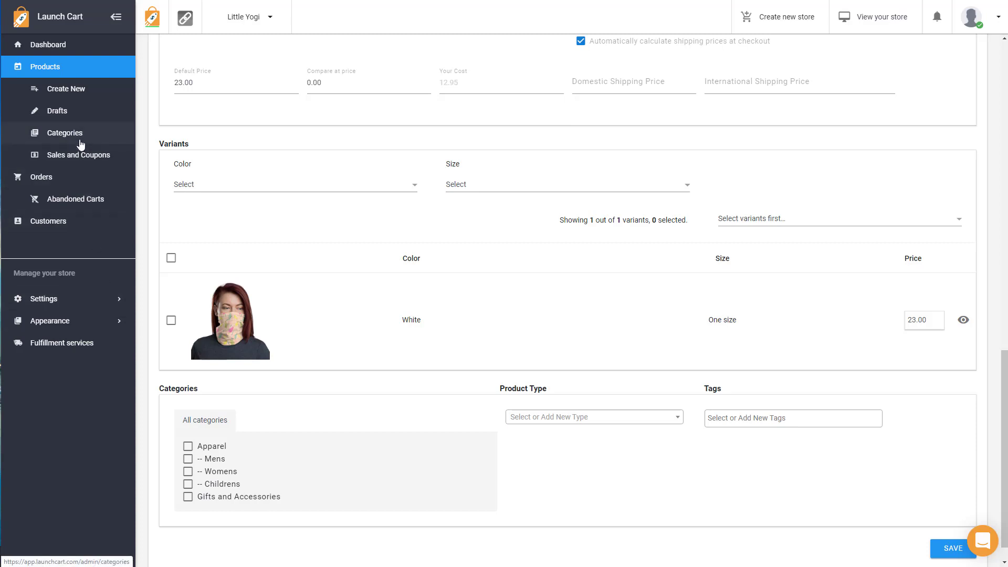
click(187, 473)
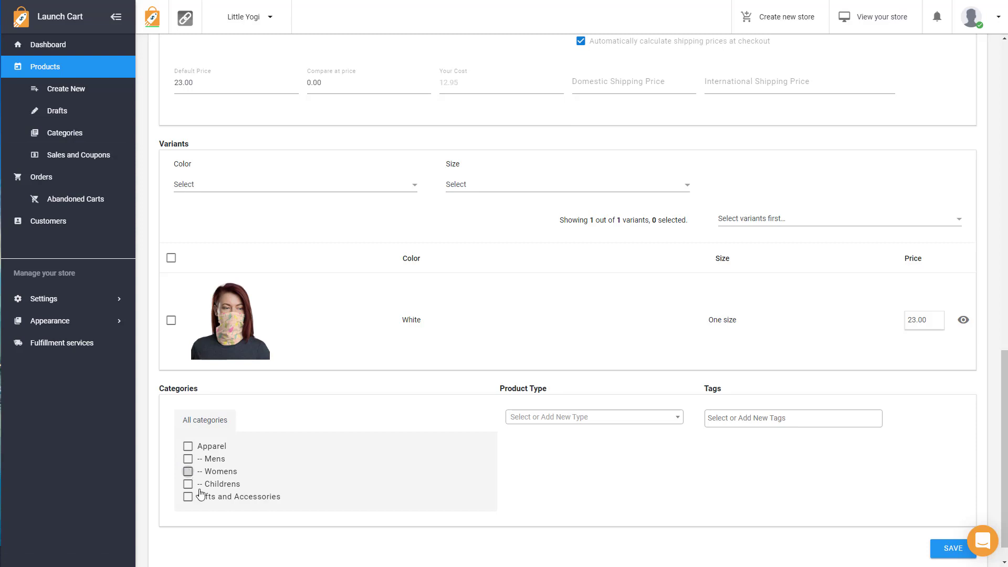
click(187, 459)
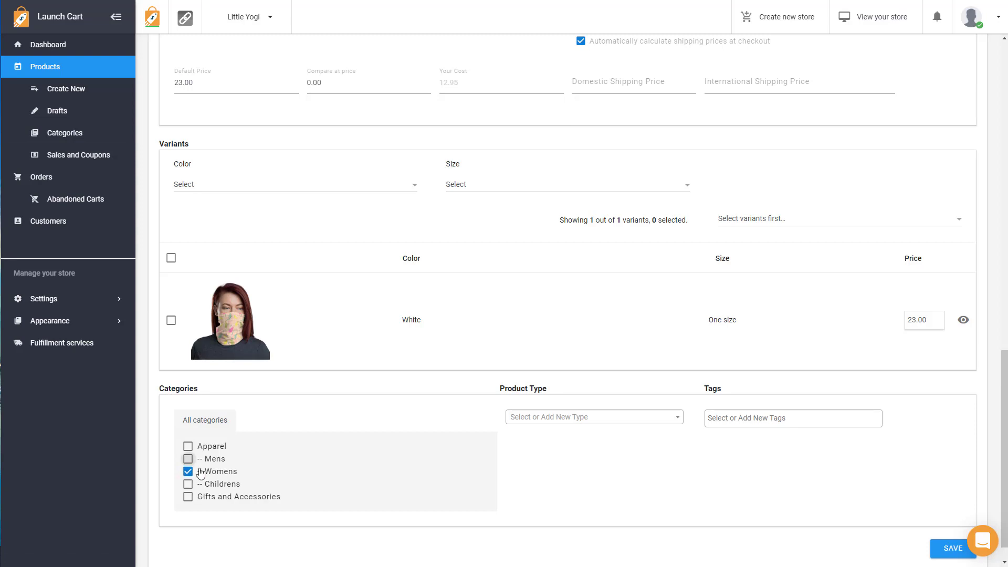
click(188, 447)
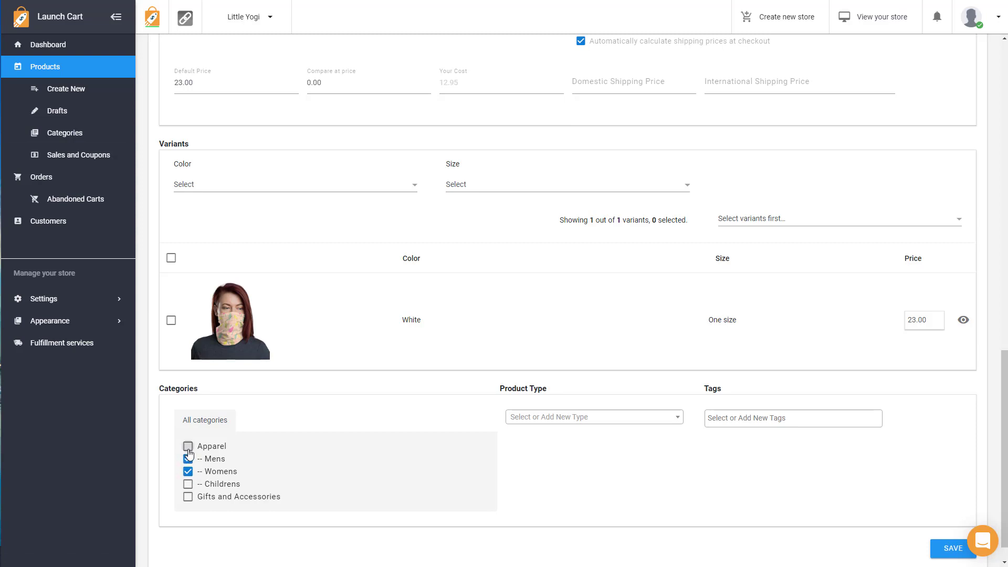
click(188, 484)
Add the new product type 'face mask' and save the product.
click(595, 420)
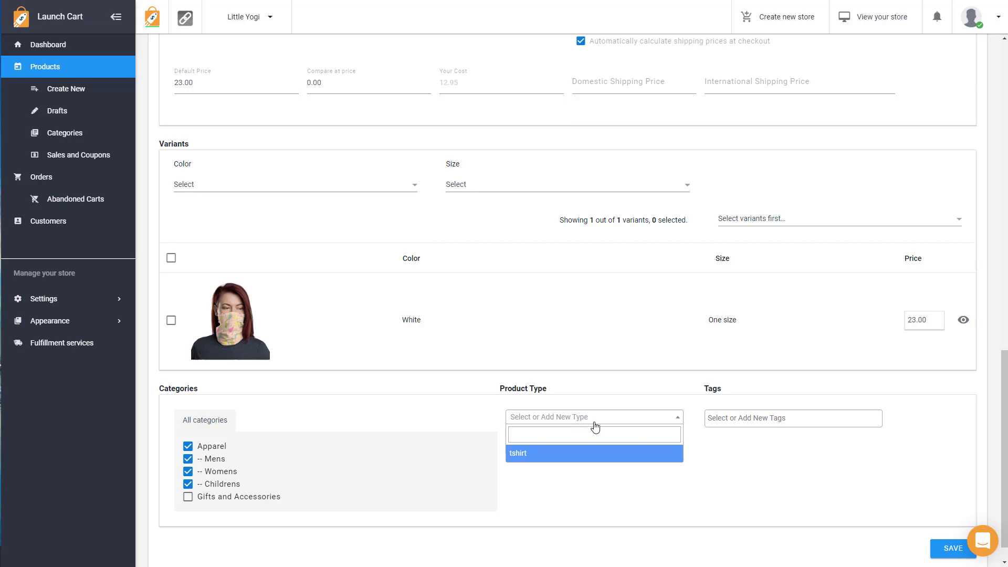
text(face mask)
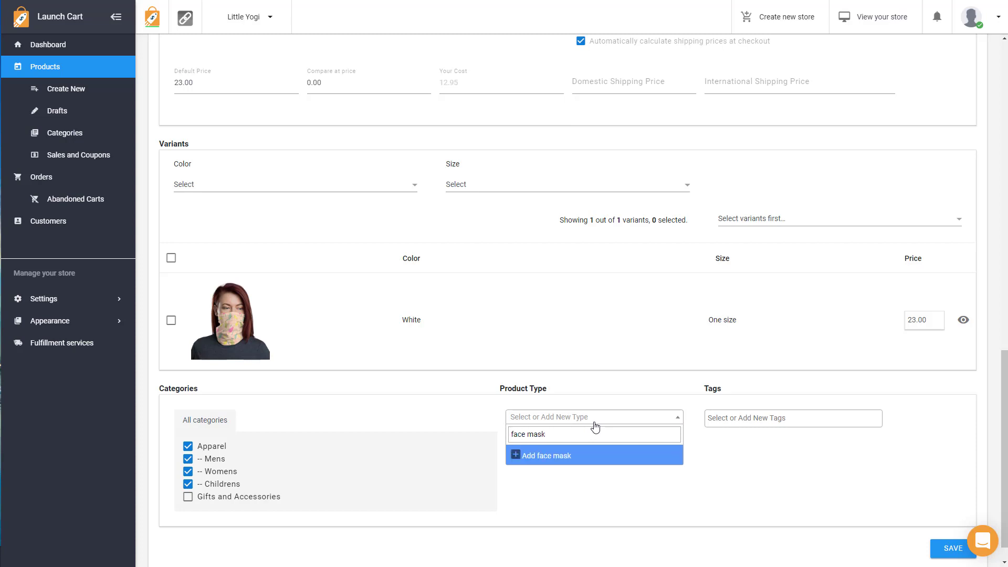
key(Return)
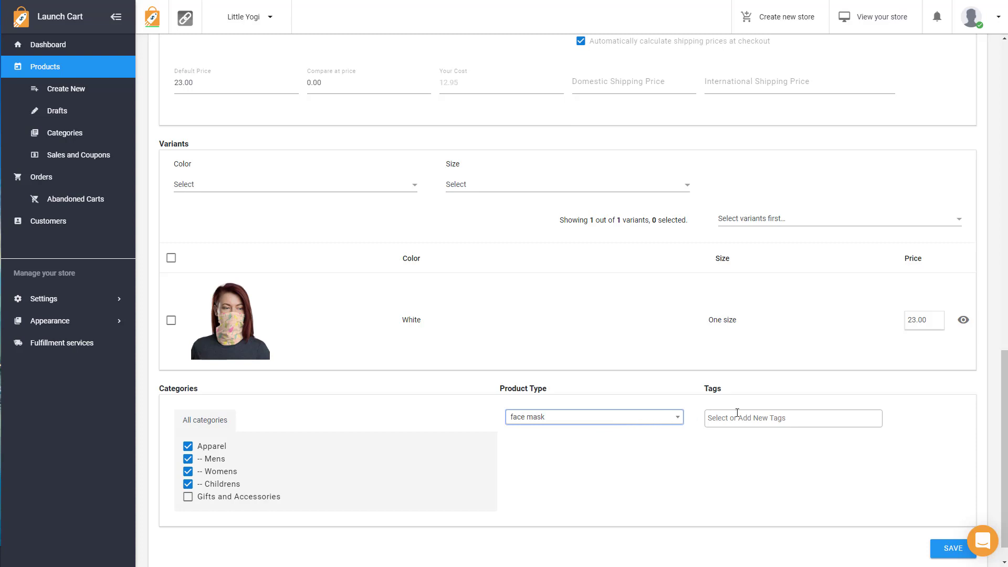
click(944, 551)
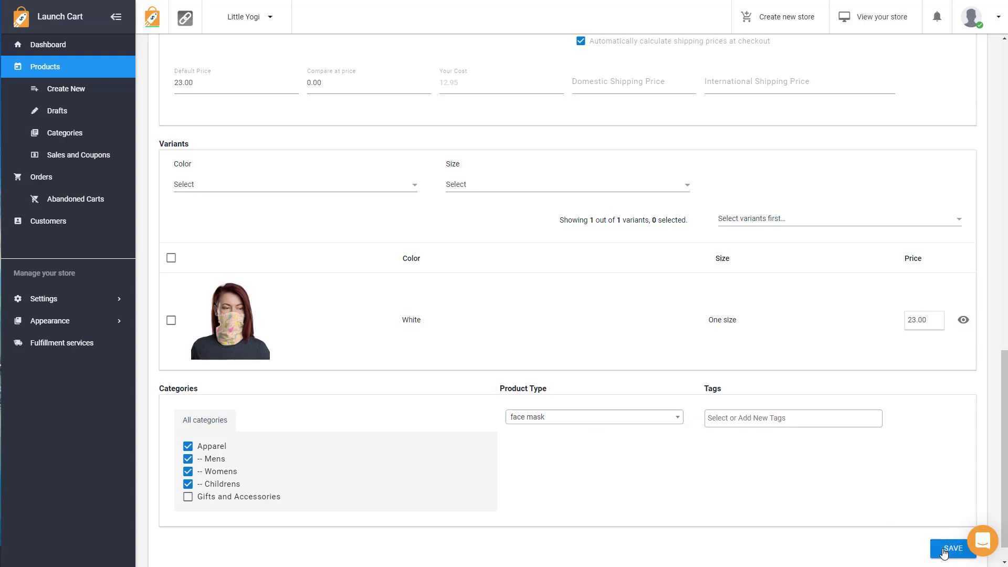